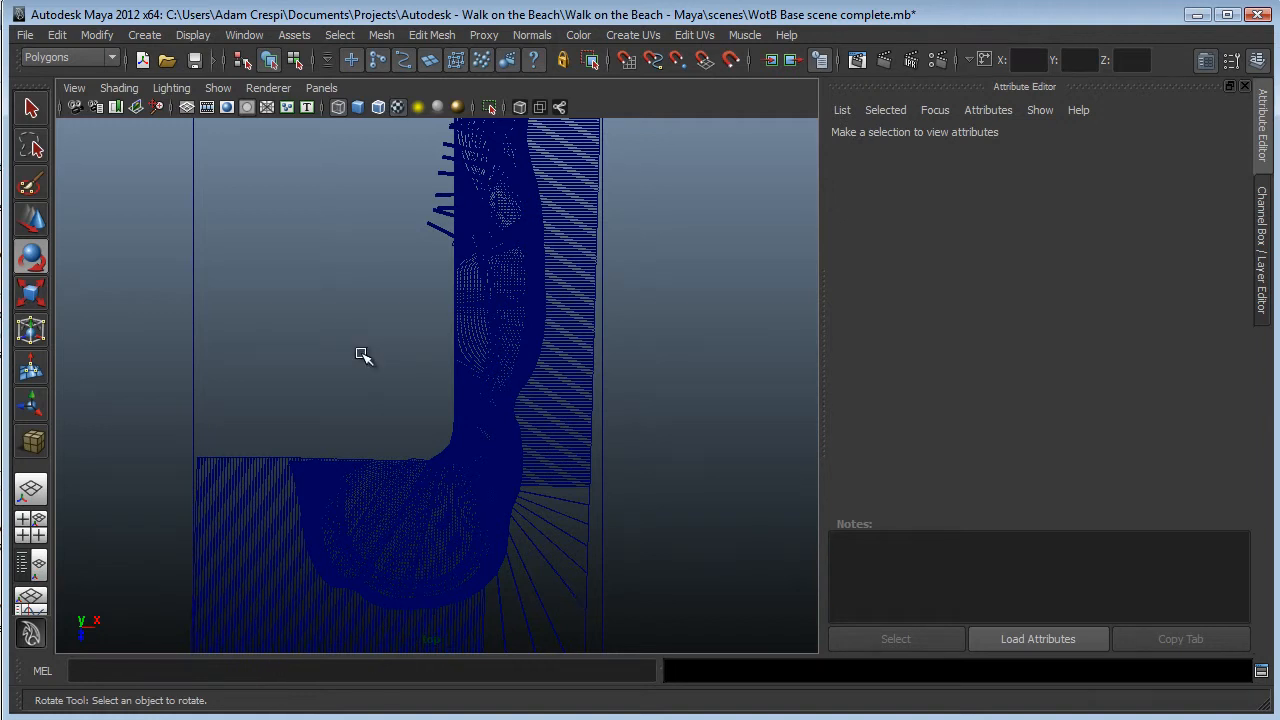
- Try to draw a polygon plane from the sculpture's upright edge to the far end of the base, then delete it
scroll(362, 356, "up", 2)
right_click_drag(372, 353, 275, 331, "shift")
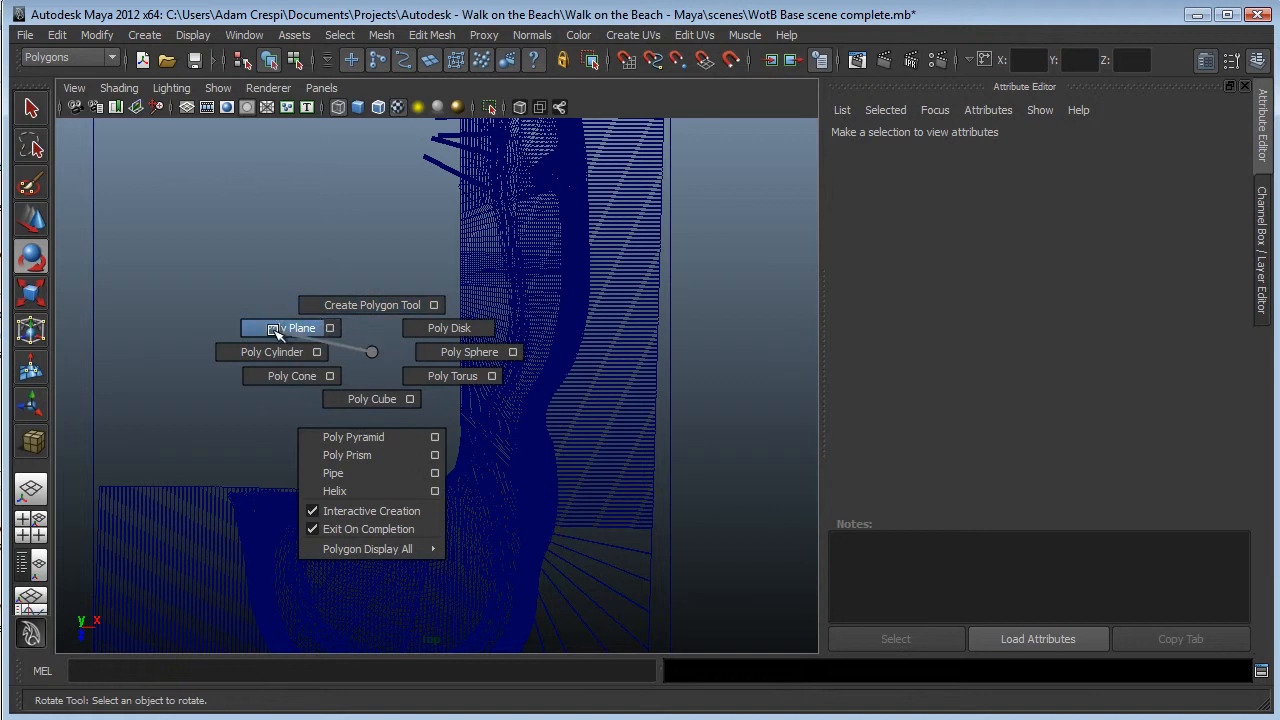
right_click_drag(274, 328, 263, 330, "shift")
right_click_drag(263, 331, 266, 337, "shift")
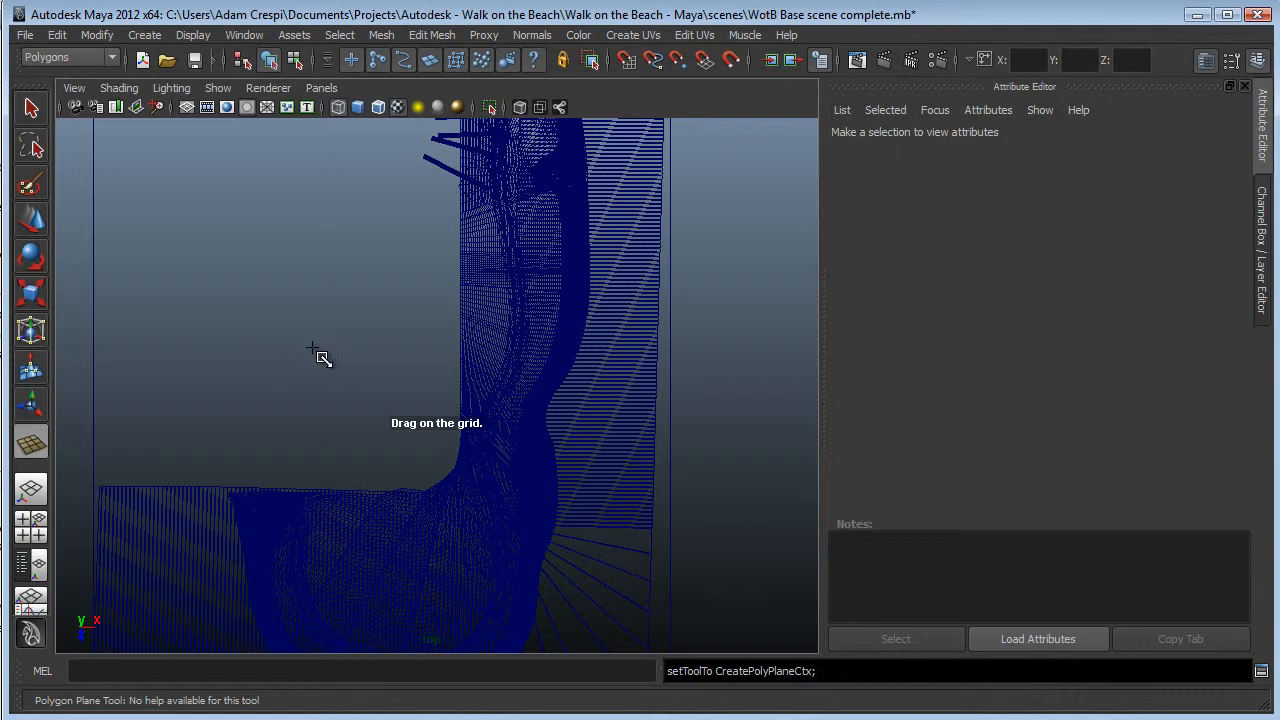
key("v")
left_click_drag(457, 321, 93, 490)
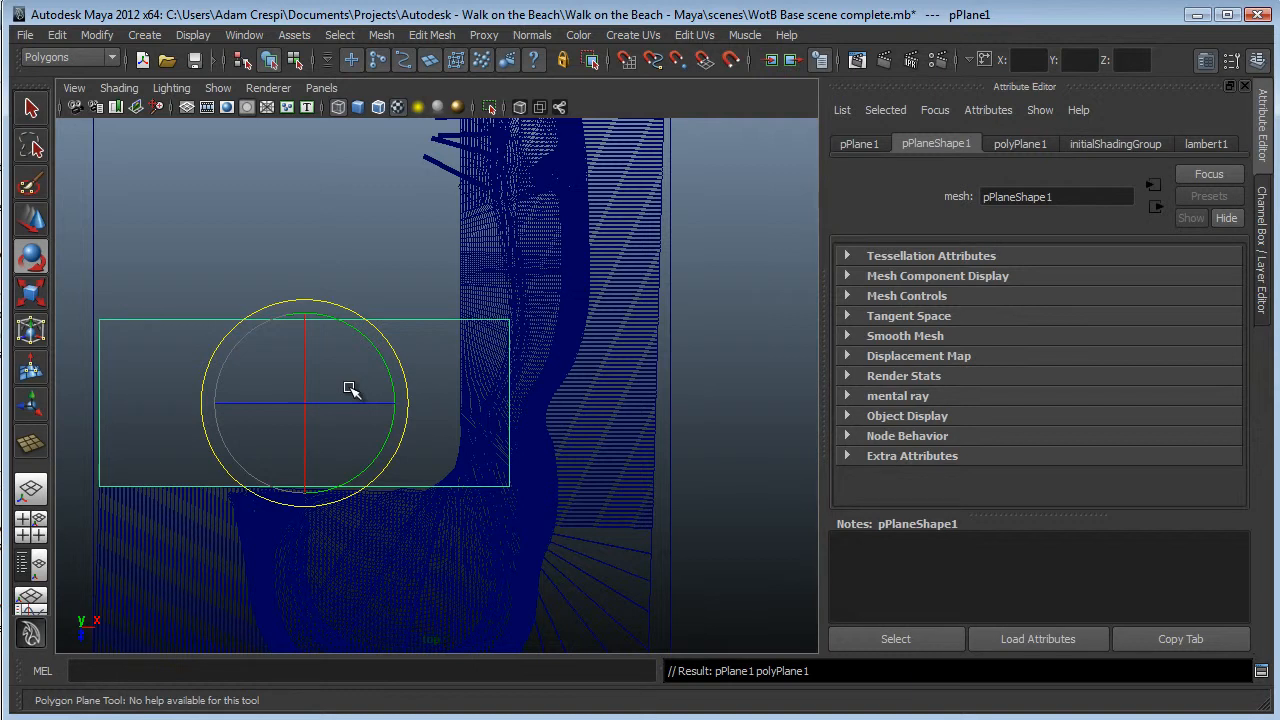
key("e")
left_click(475, 306)
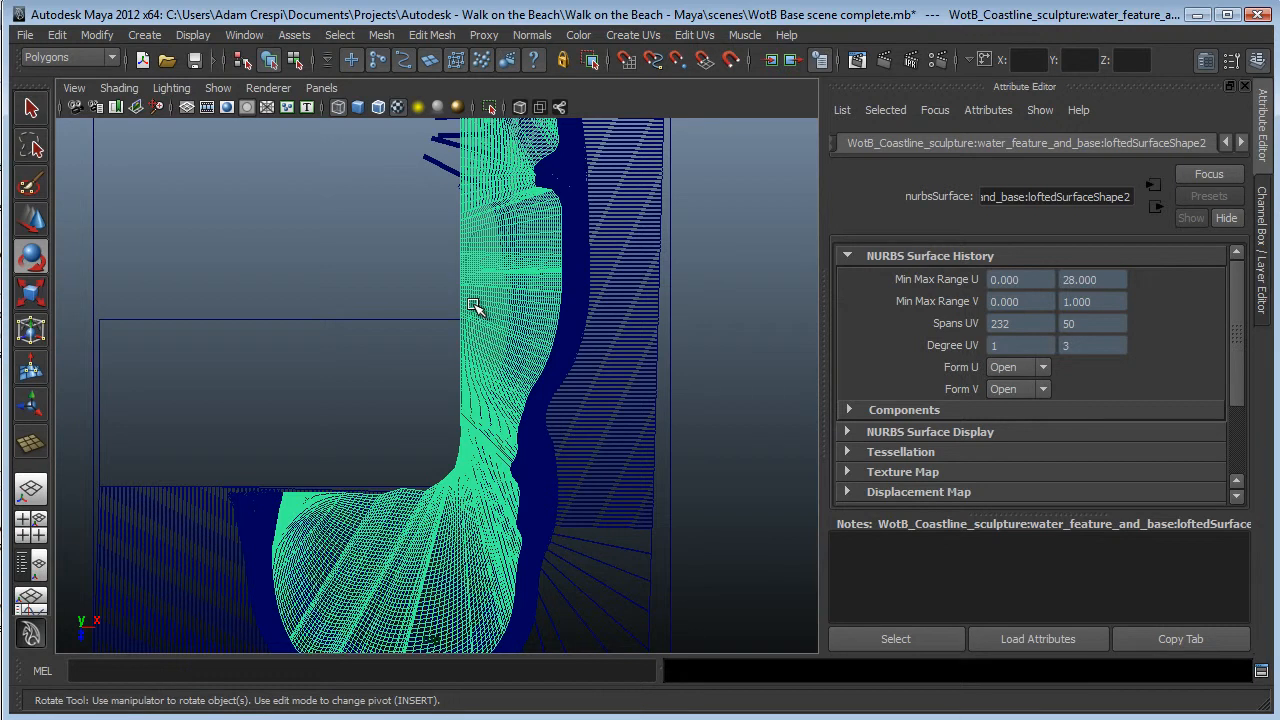
left_click_drag(257, 309, 259, 357)
key("Delete")
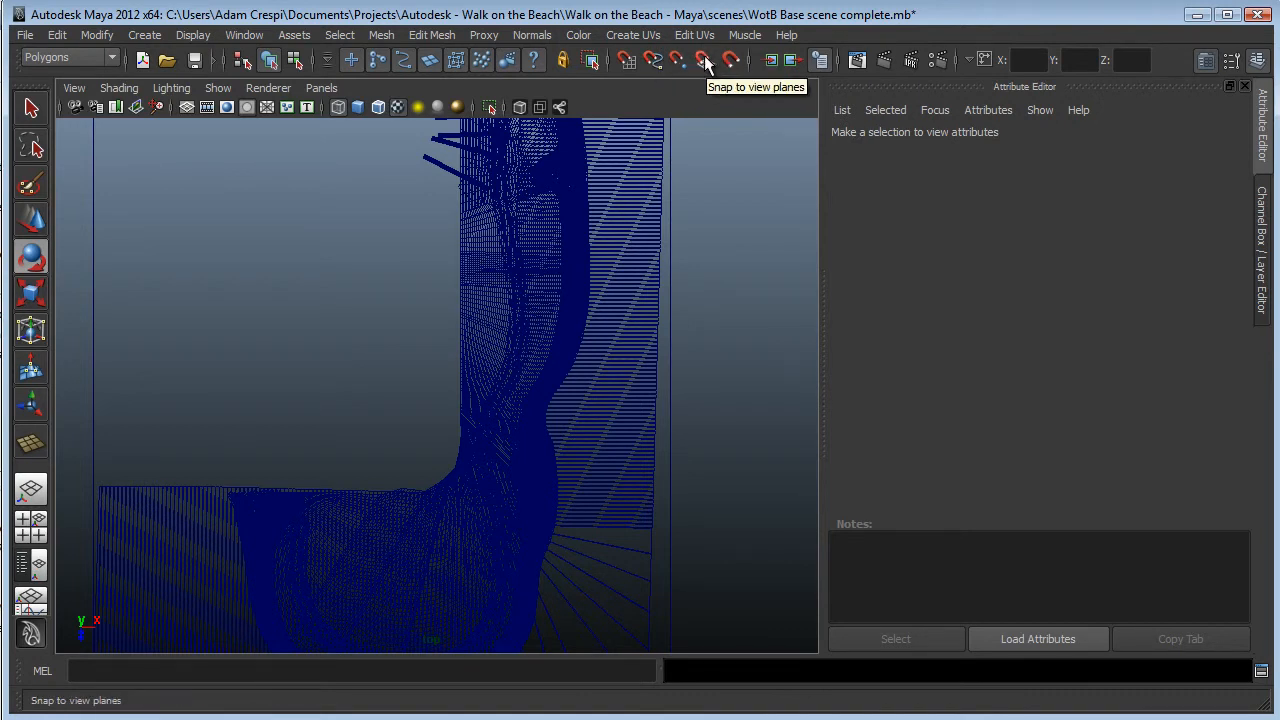
- Enable snapping to curves and to points
left_click(653, 59)
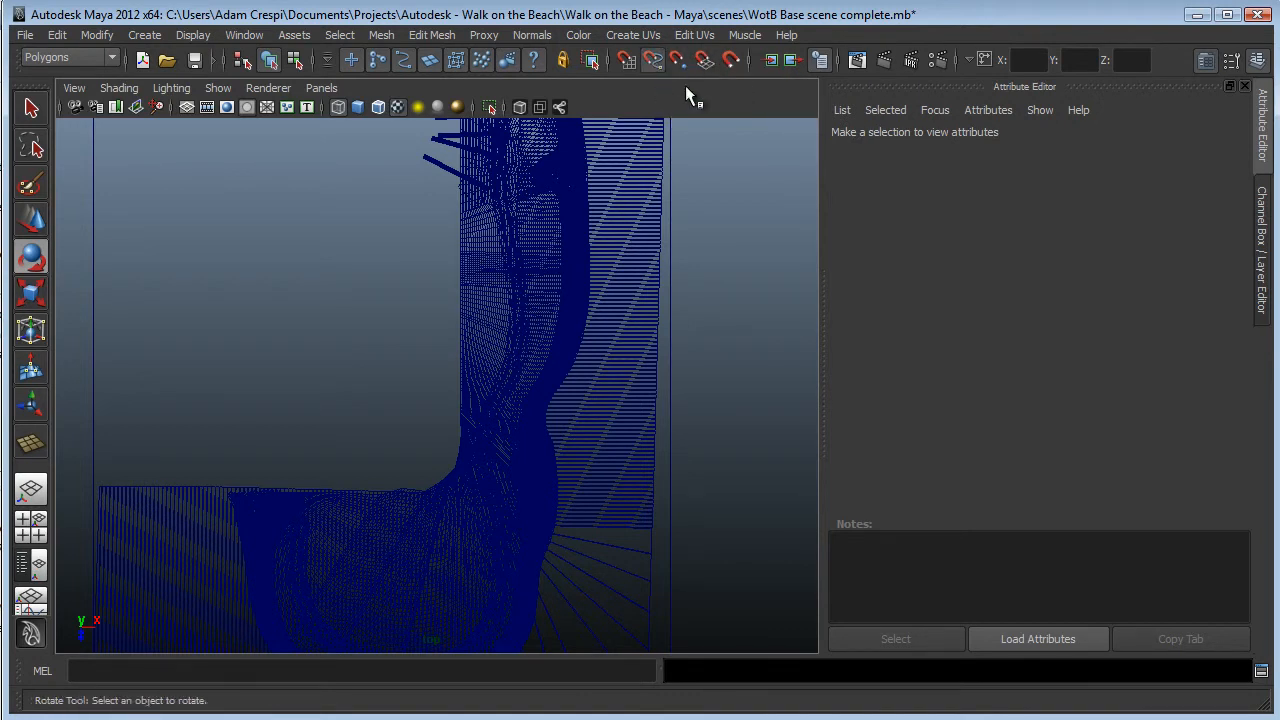
left_click(680, 60)
- Try to draw a snapped polygon plane in the inner corner of the L-shaped sculpture, then remove it
right_click_drag(418, 327, 360, 306, "shift")
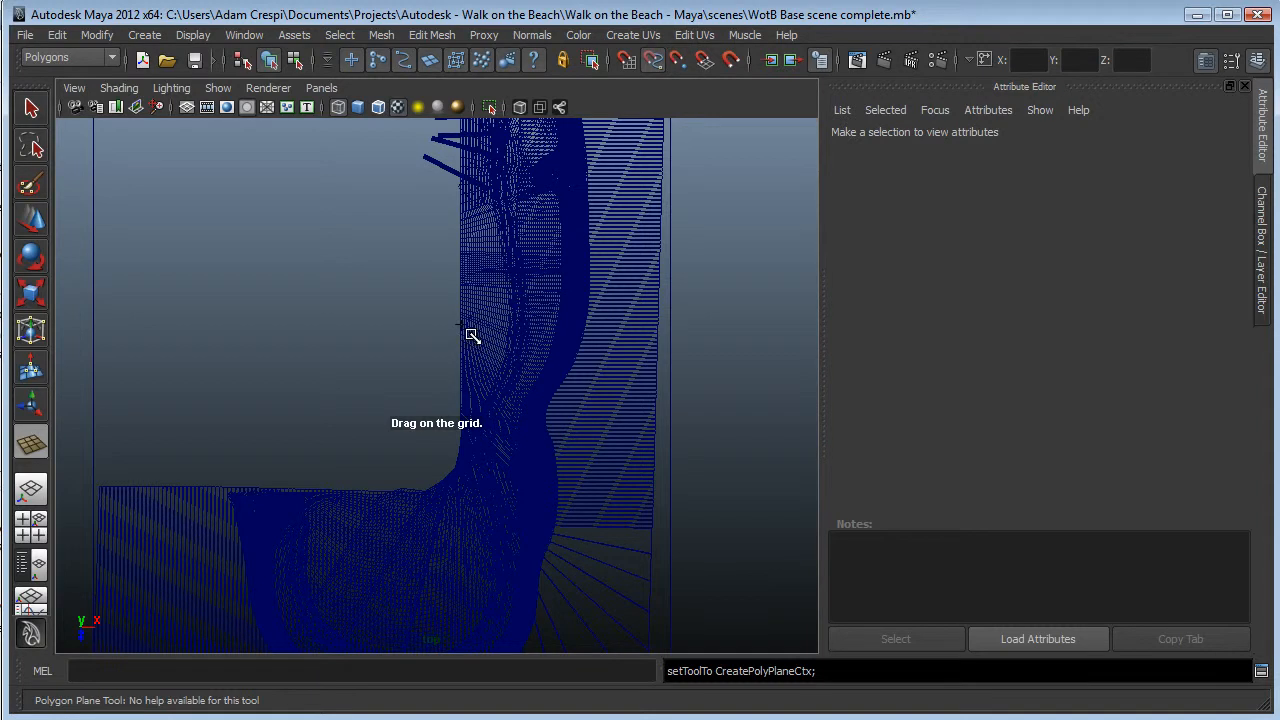
left_click_drag(431, 373, 100, 489)
key("e")
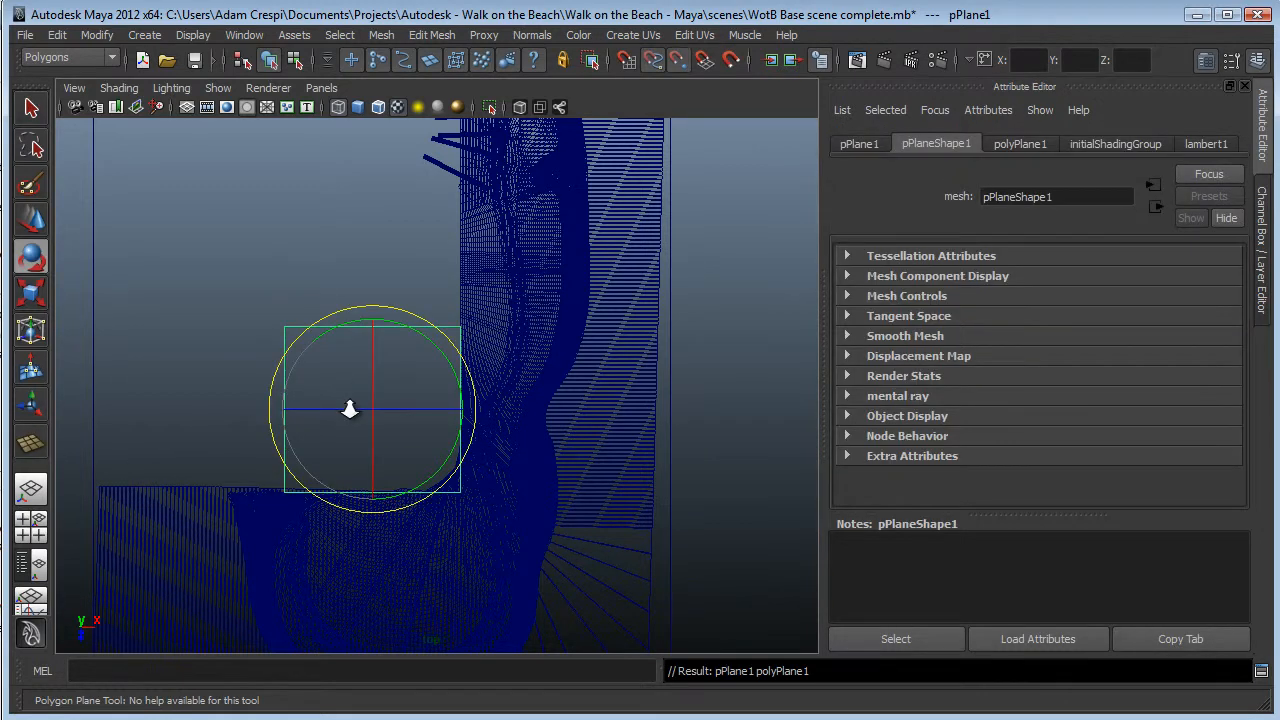
scroll(346, 409, "up", 3)
scroll(494, 317, "down", 4)
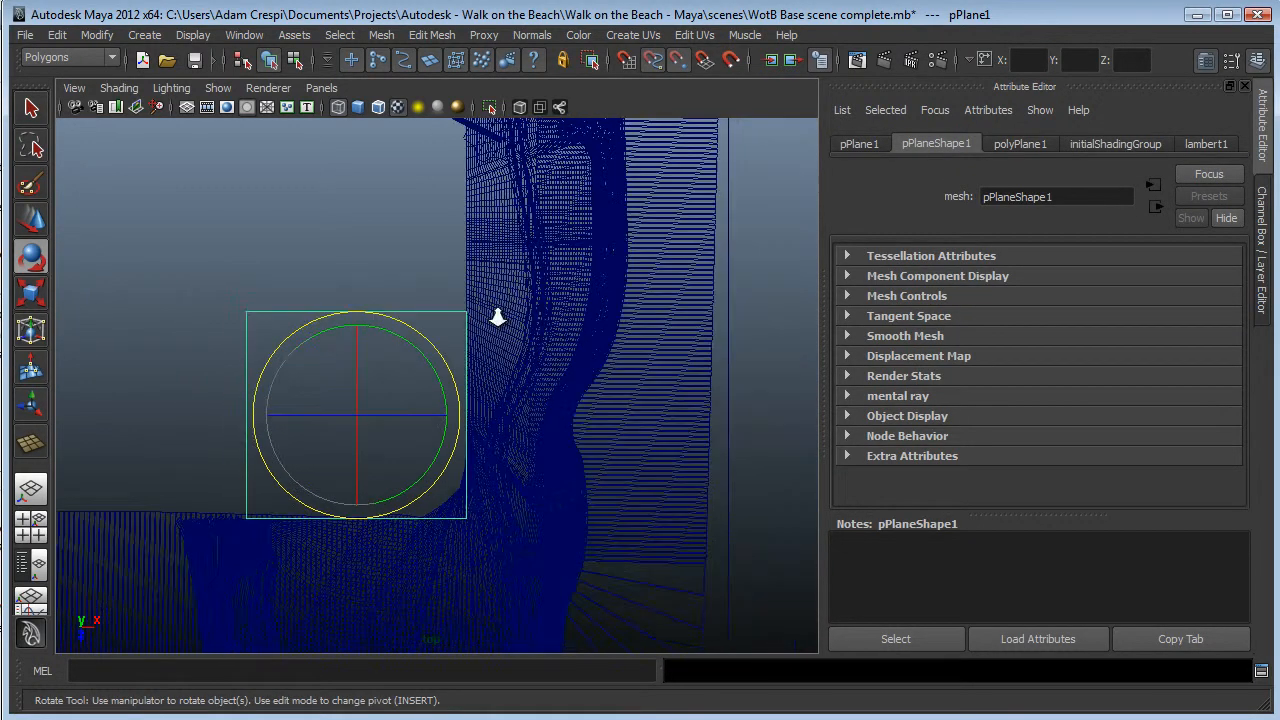
scroll(191, 410, "up", 2)
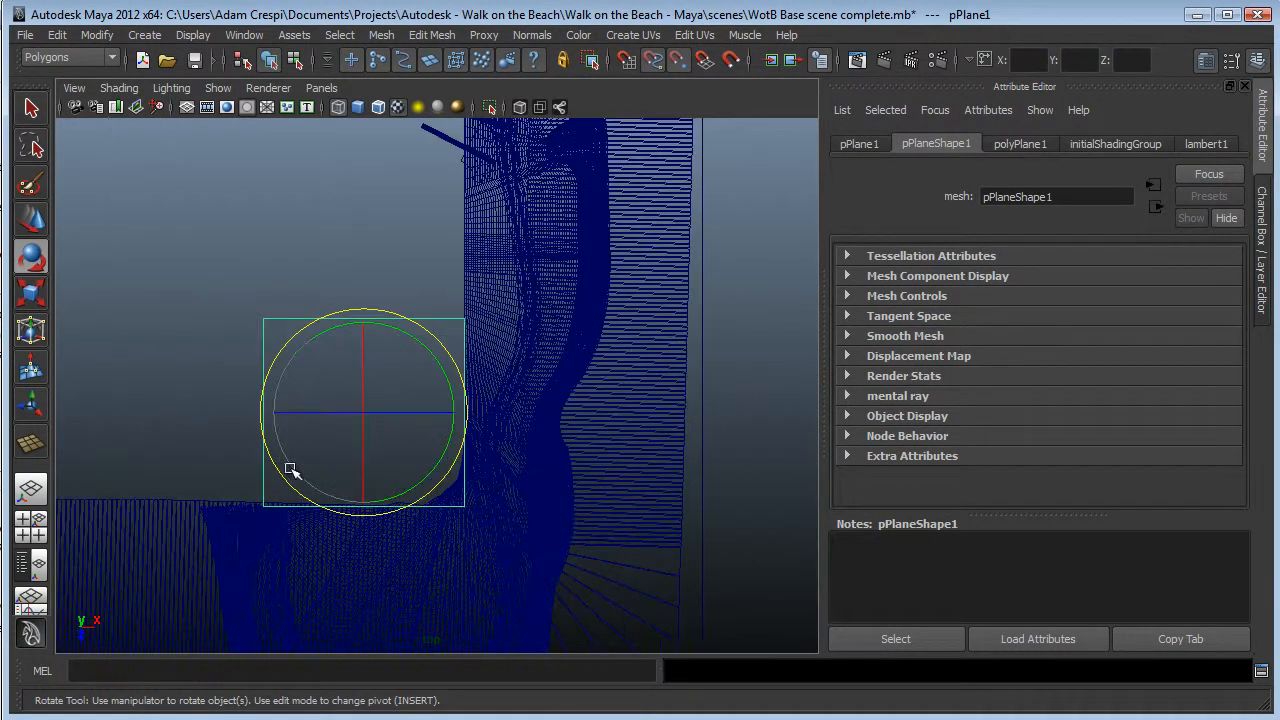
scroll(285, 477, "up", 1)
middle_click_drag(285, 477, 478, 394, "alt")
right_click_drag(503, 389, 594, 228, "alt")
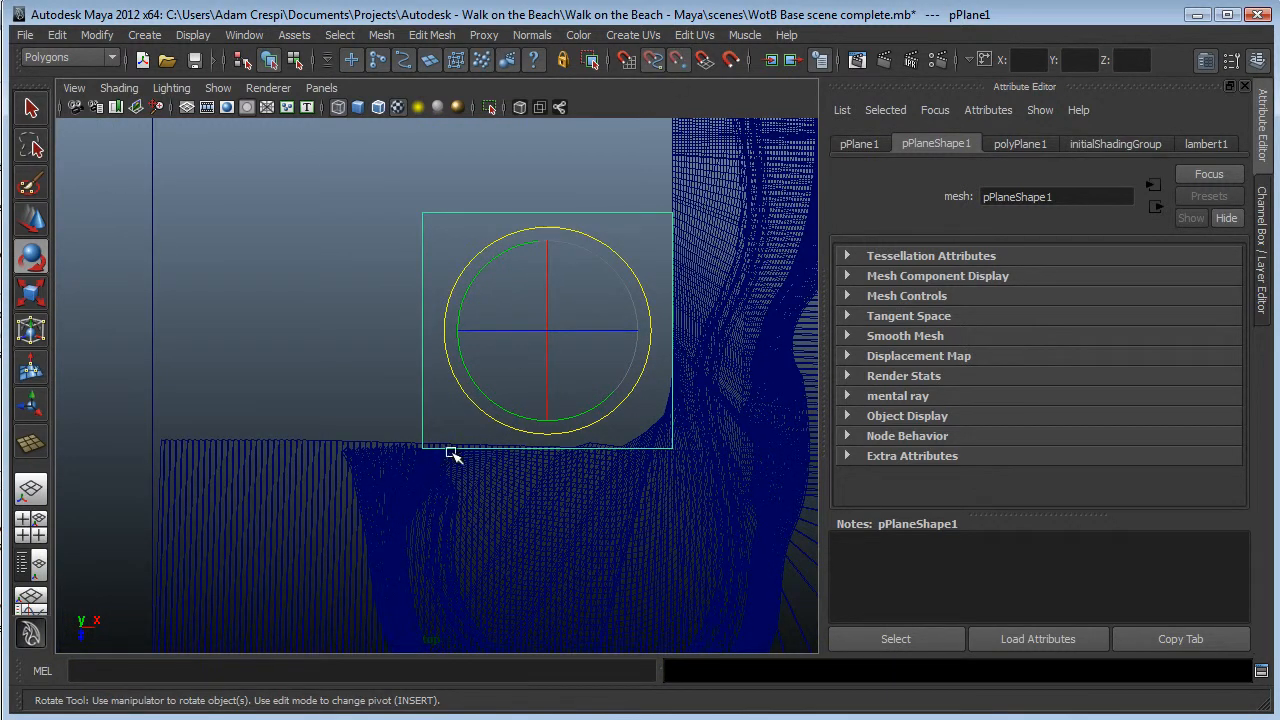
left_click(356, 343)
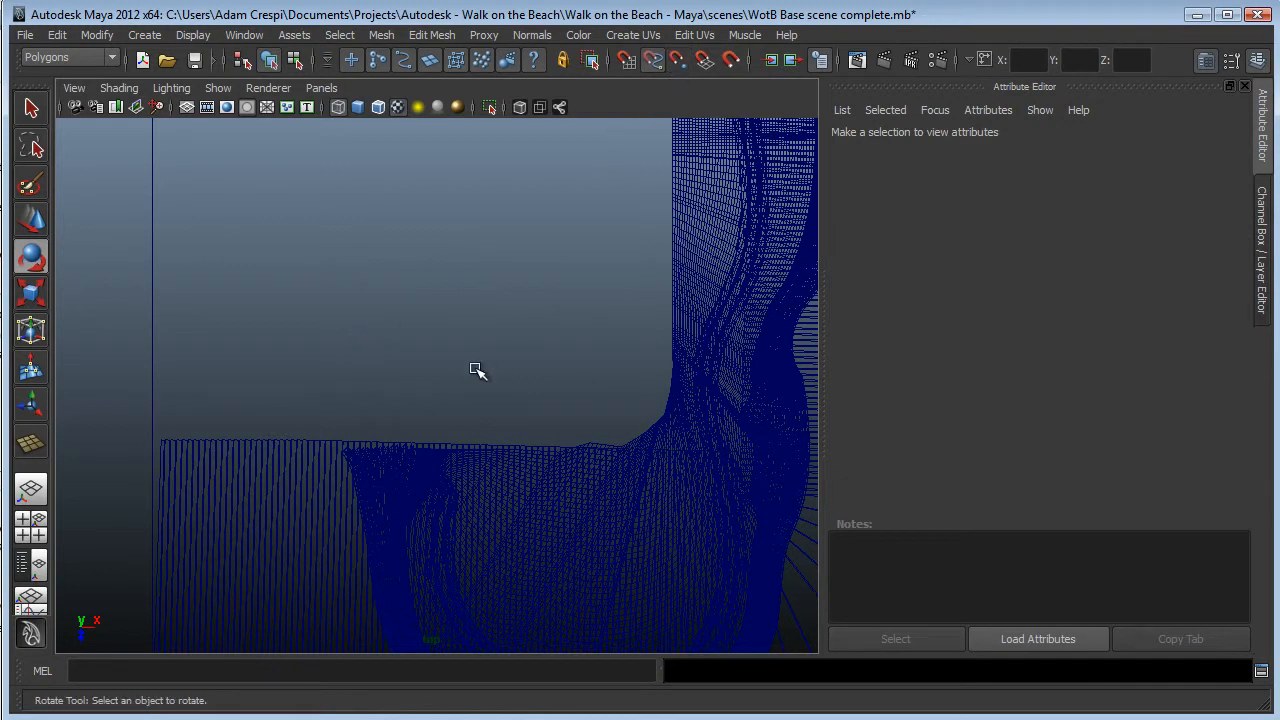
- Try a shorter snapped plane starting lower on the upright edge, reaching for the base's far corner, and delete it
right_click_drag(476, 370, 391, 351, "shift")
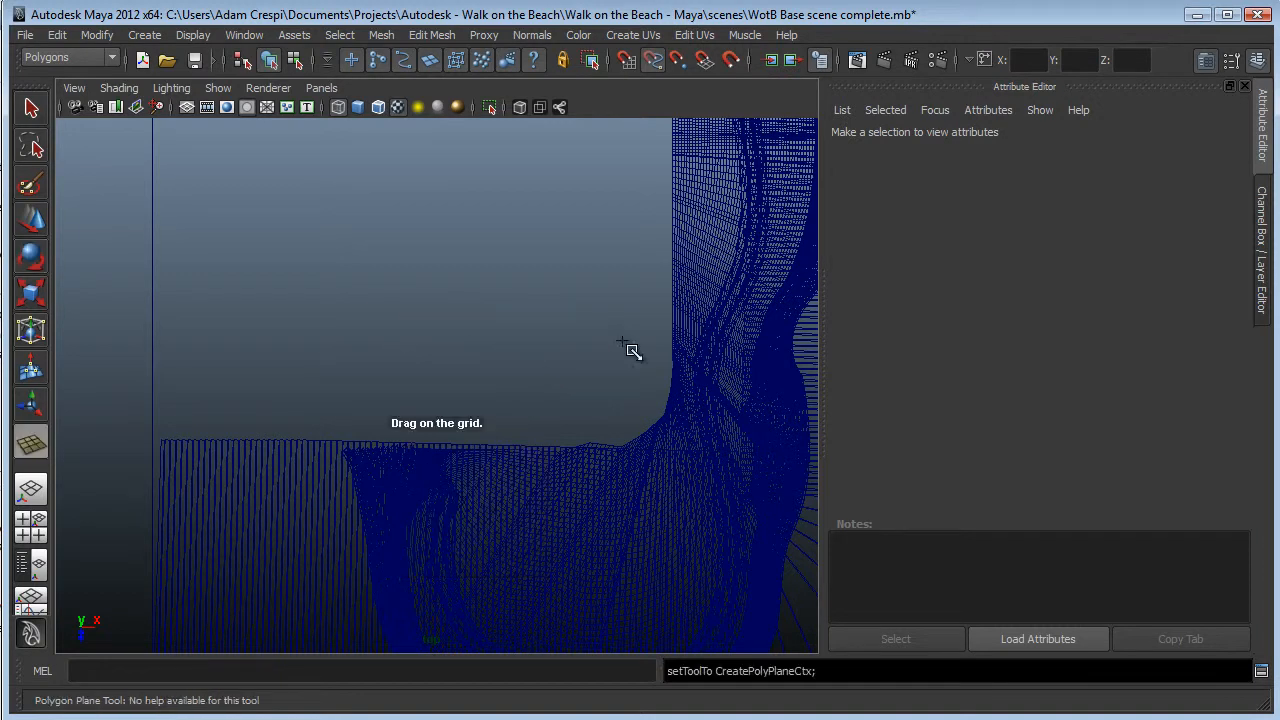
left_click_drag(676, 278, 422, 385)
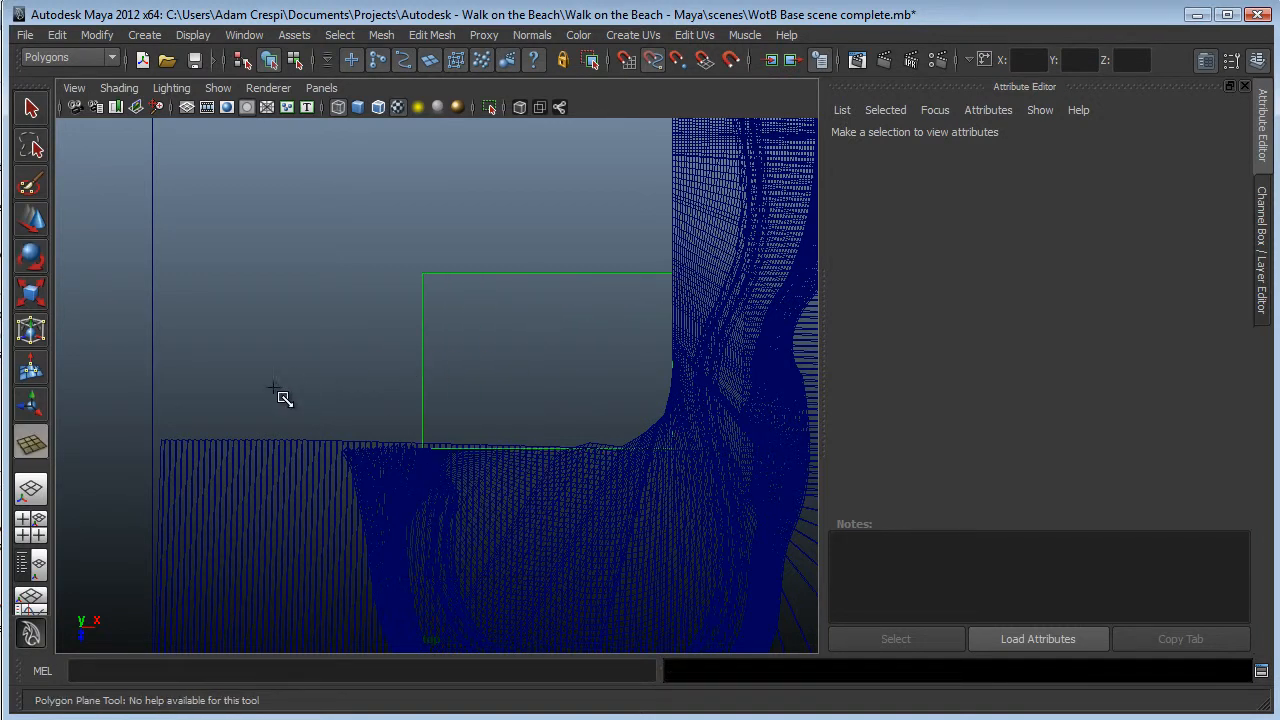
left_click(160, 439)
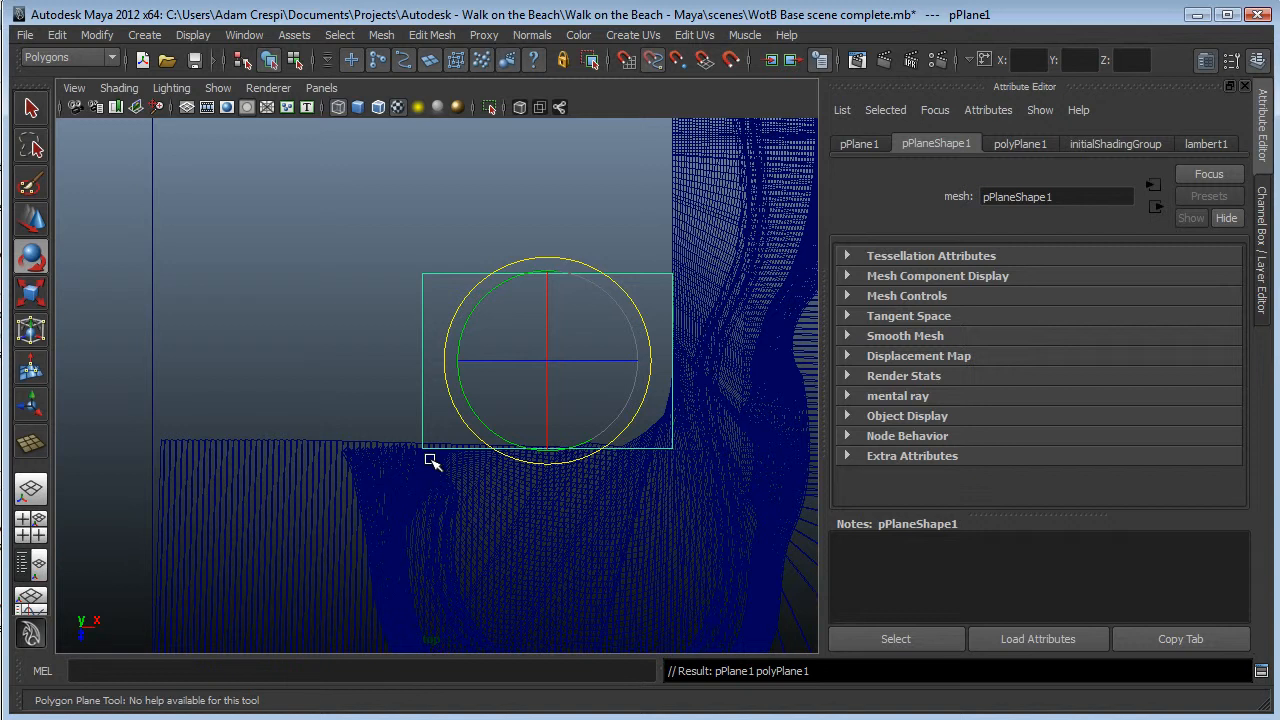
key("Delete")
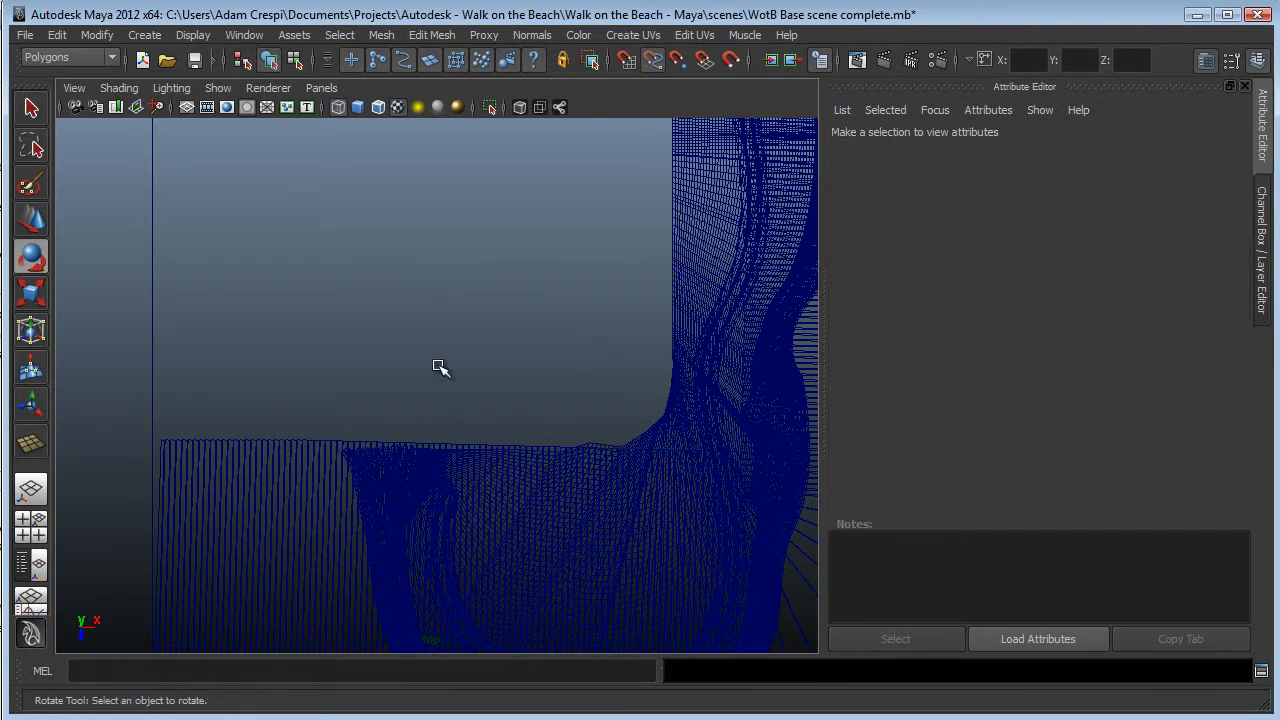
- Draw a taller snapped polygon plane starting high on the sculpture's upright edge and ending along the top of the base
left_click(418, 466)
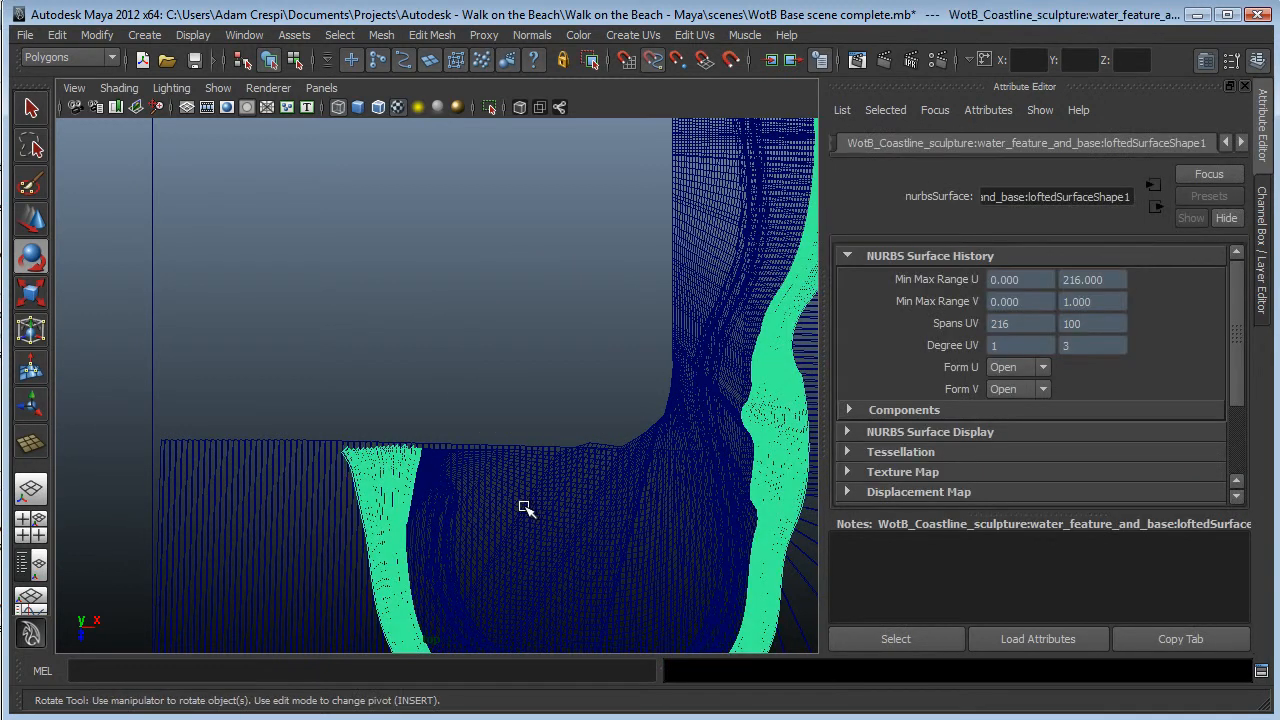
left_click(490, 358)
right_click_drag(495, 341, 426, 317, "shift")
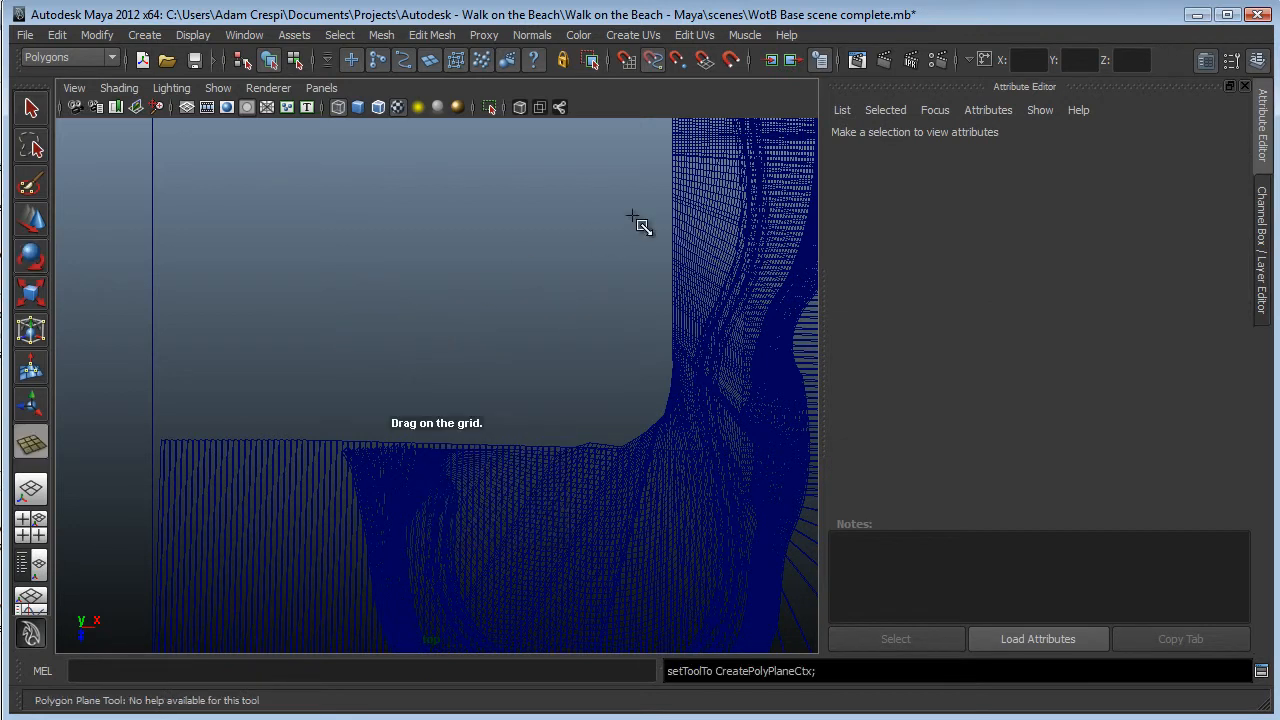
left_click_drag(672, 172, 359, 227)
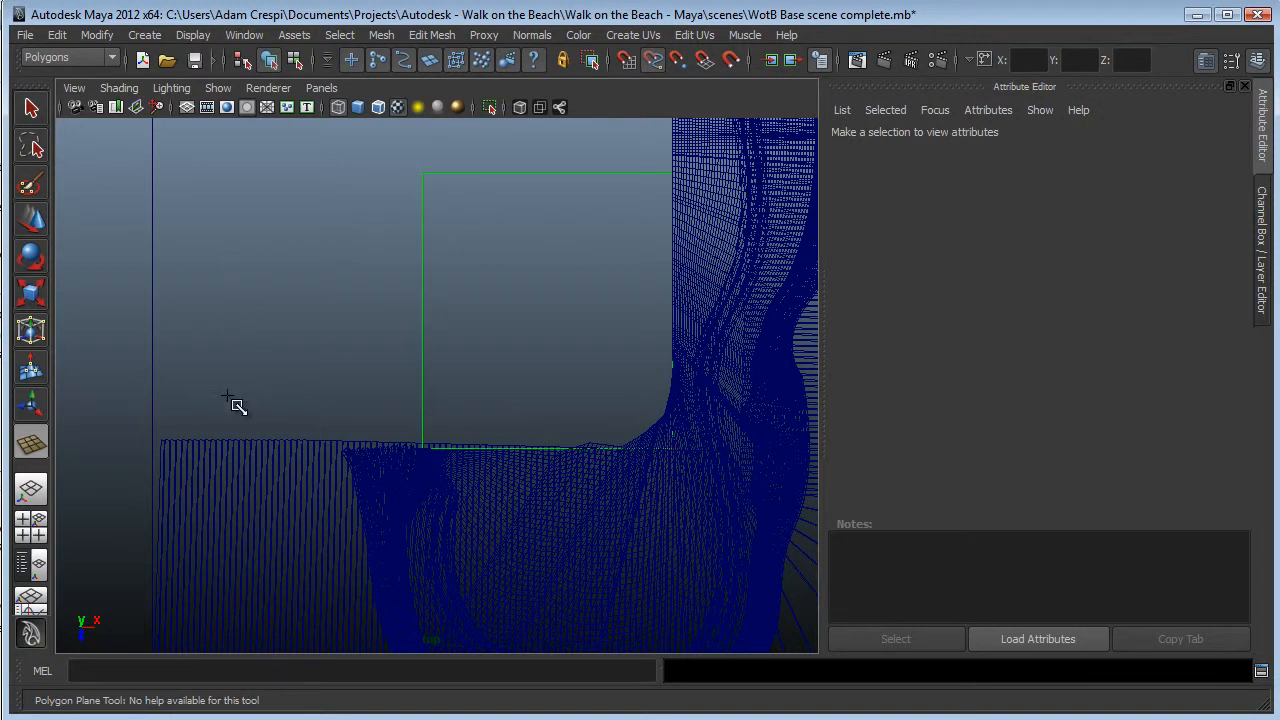
left_click_drag(227, 395, 383, 328)
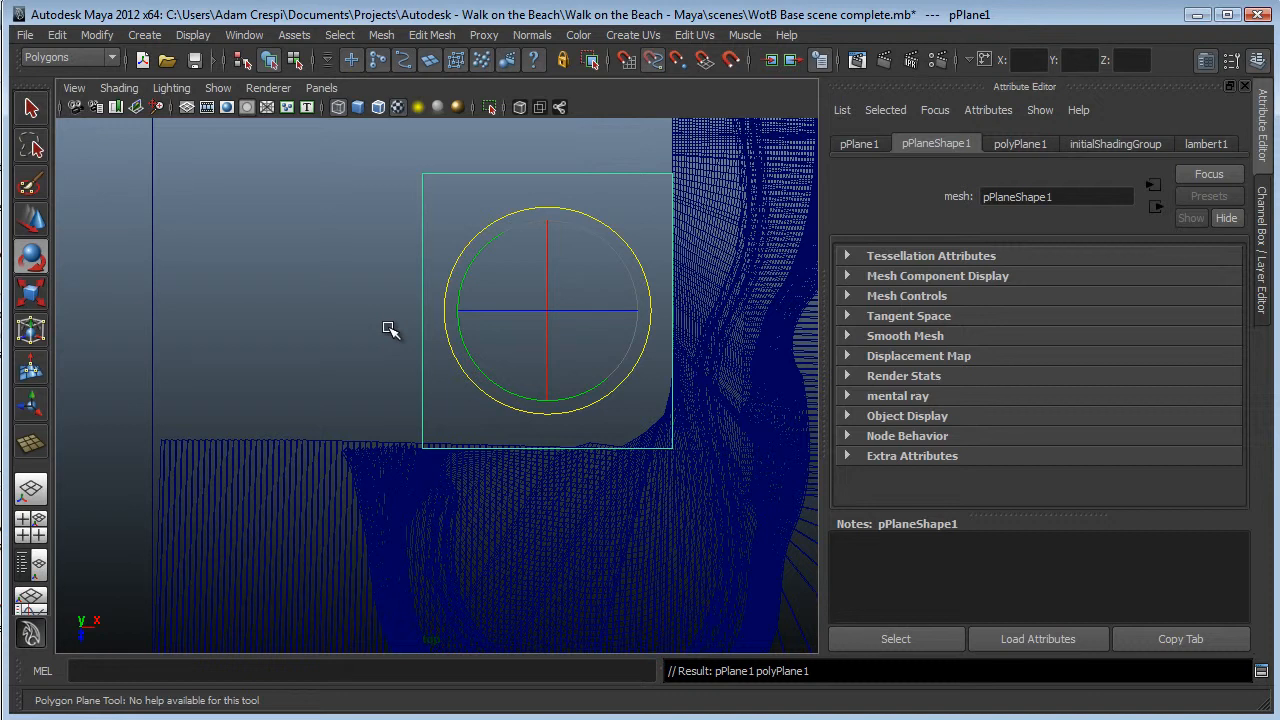
- Move the plane's two left vertices along X to the base's far corner using point snap only, and return to object mode
left_click(375, 398)
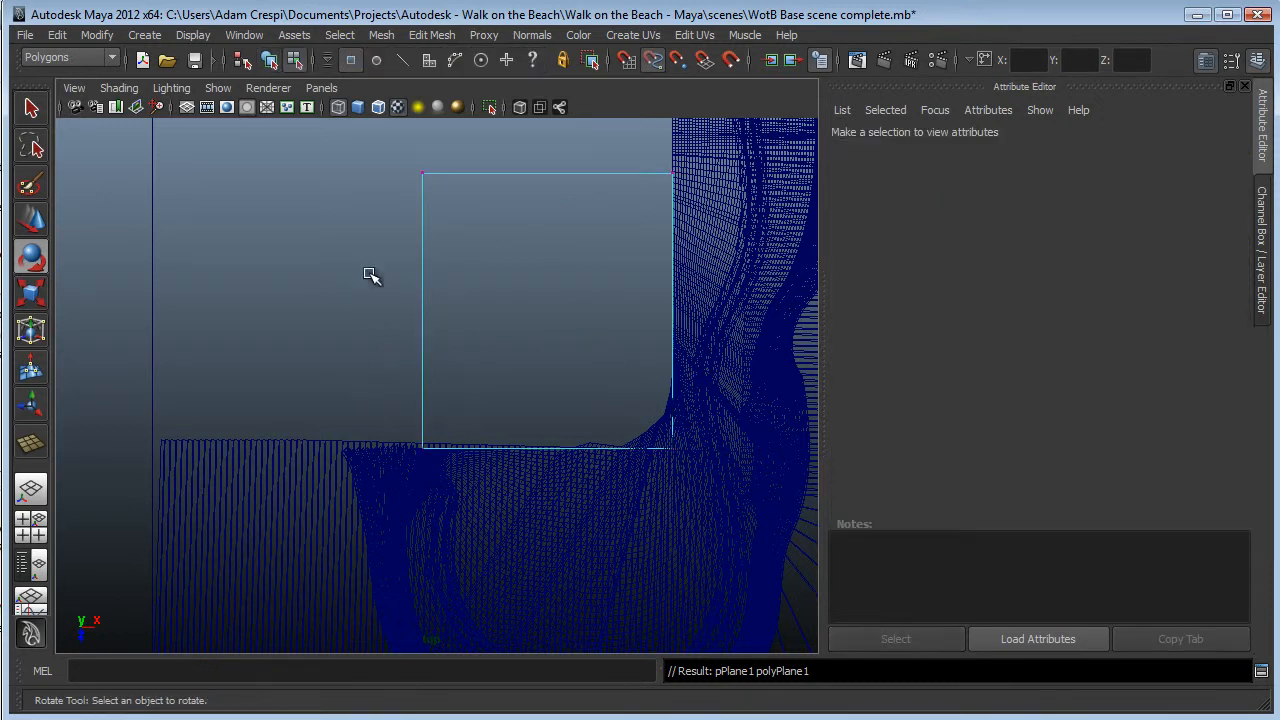
left_click(472, 445)
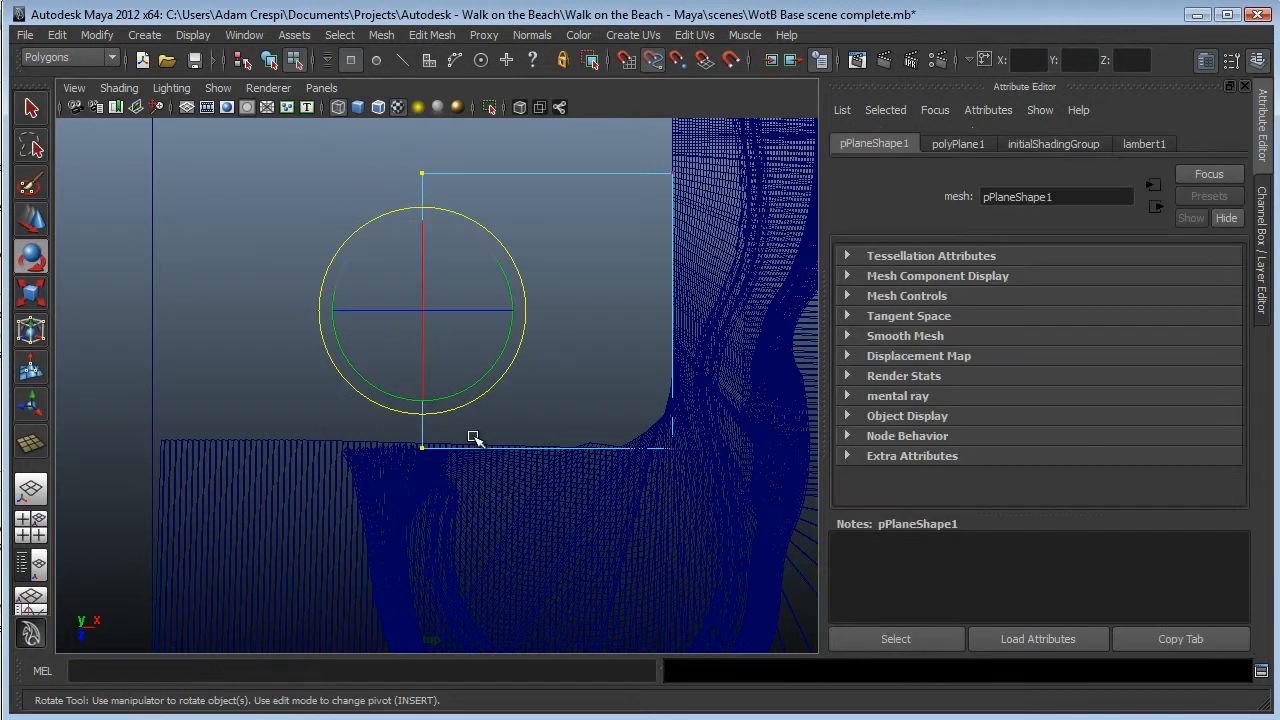
key("w")
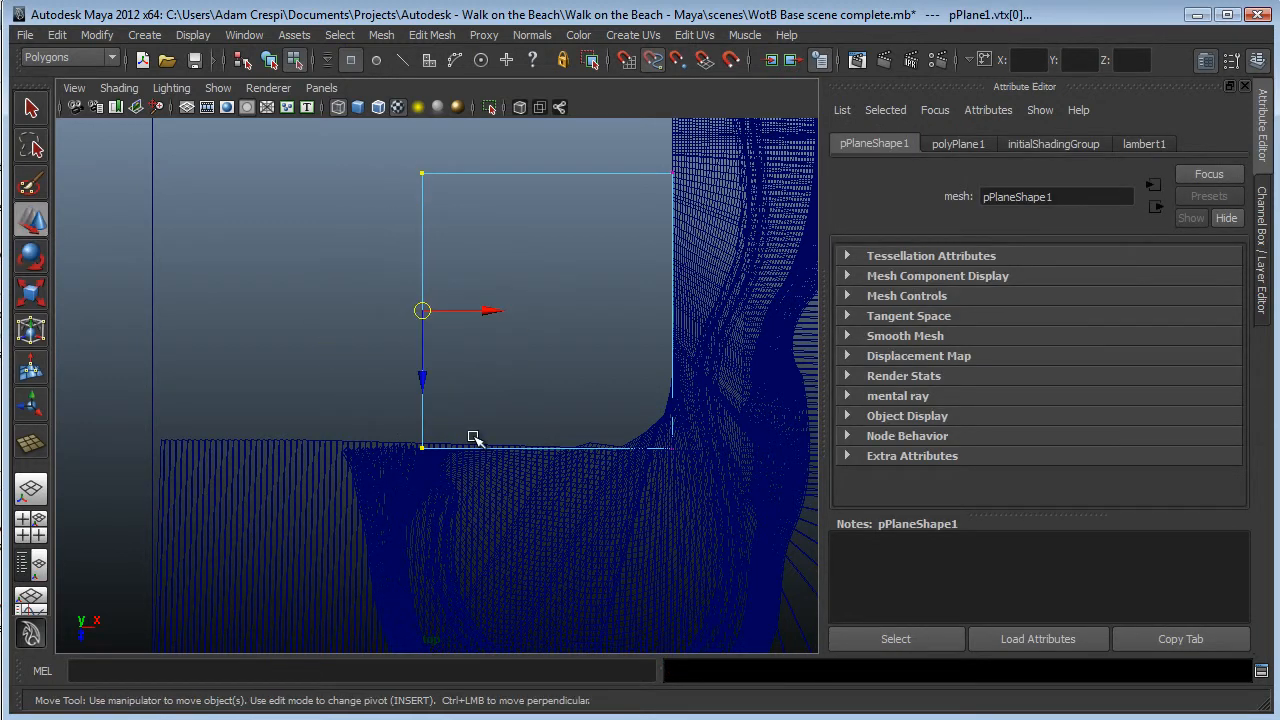
left_click(655, 62)
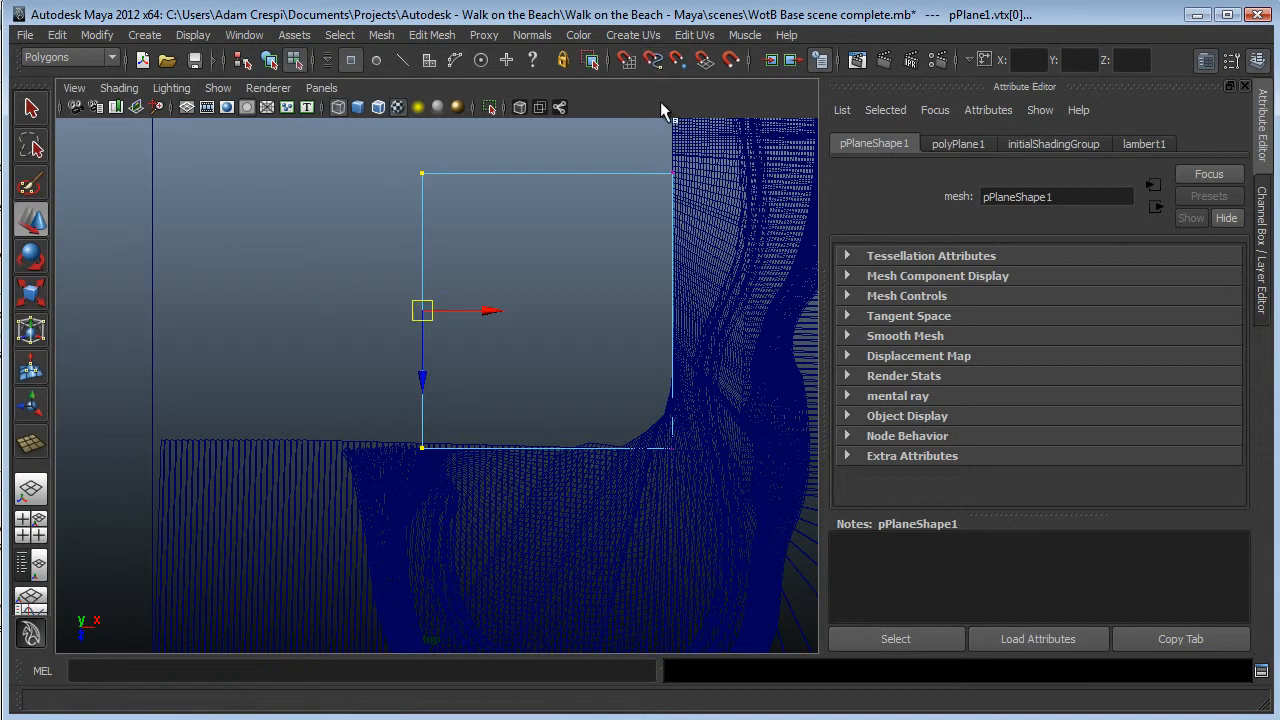
left_click(678, 60)
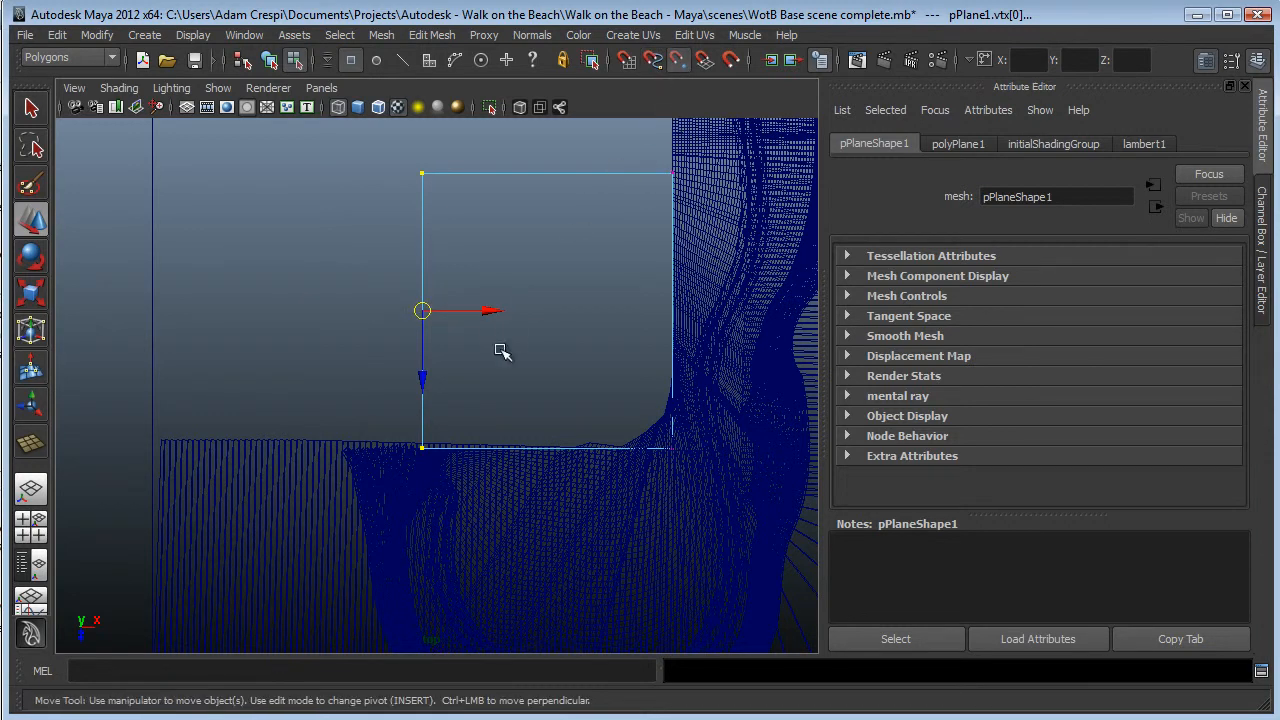
left_click_drag(490, 313, 161, 441)
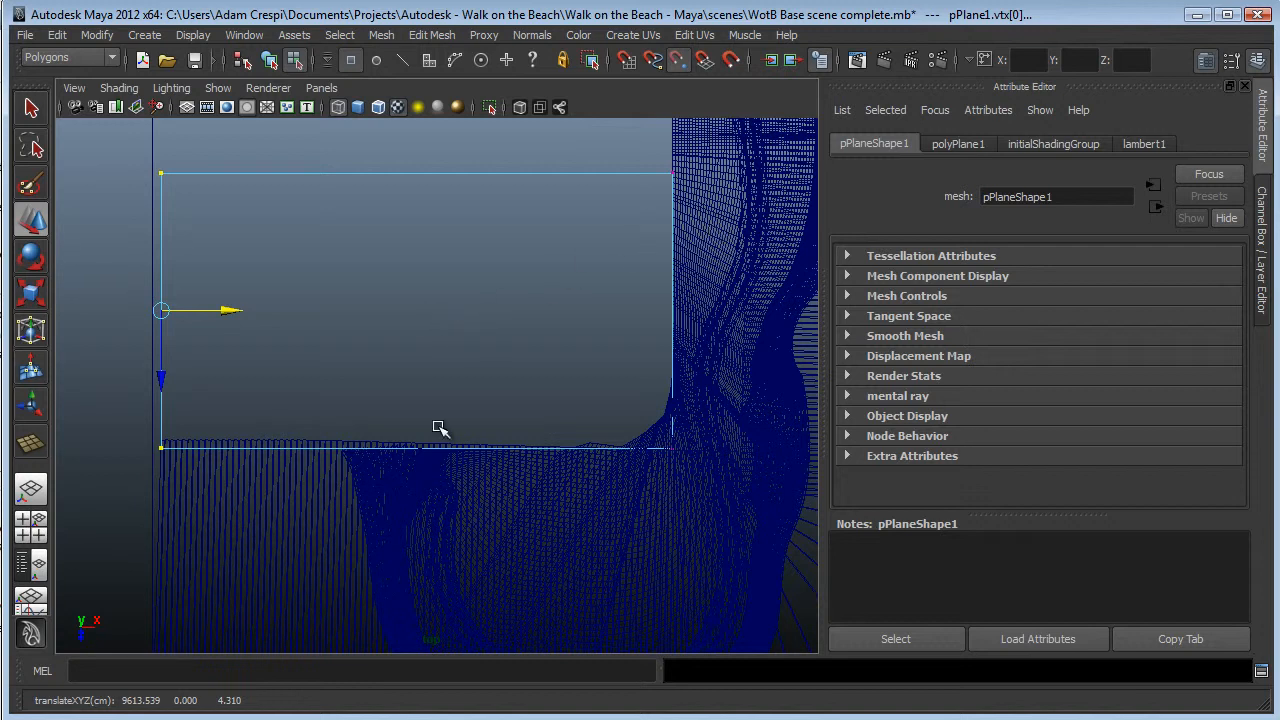
left_click(678, 61)
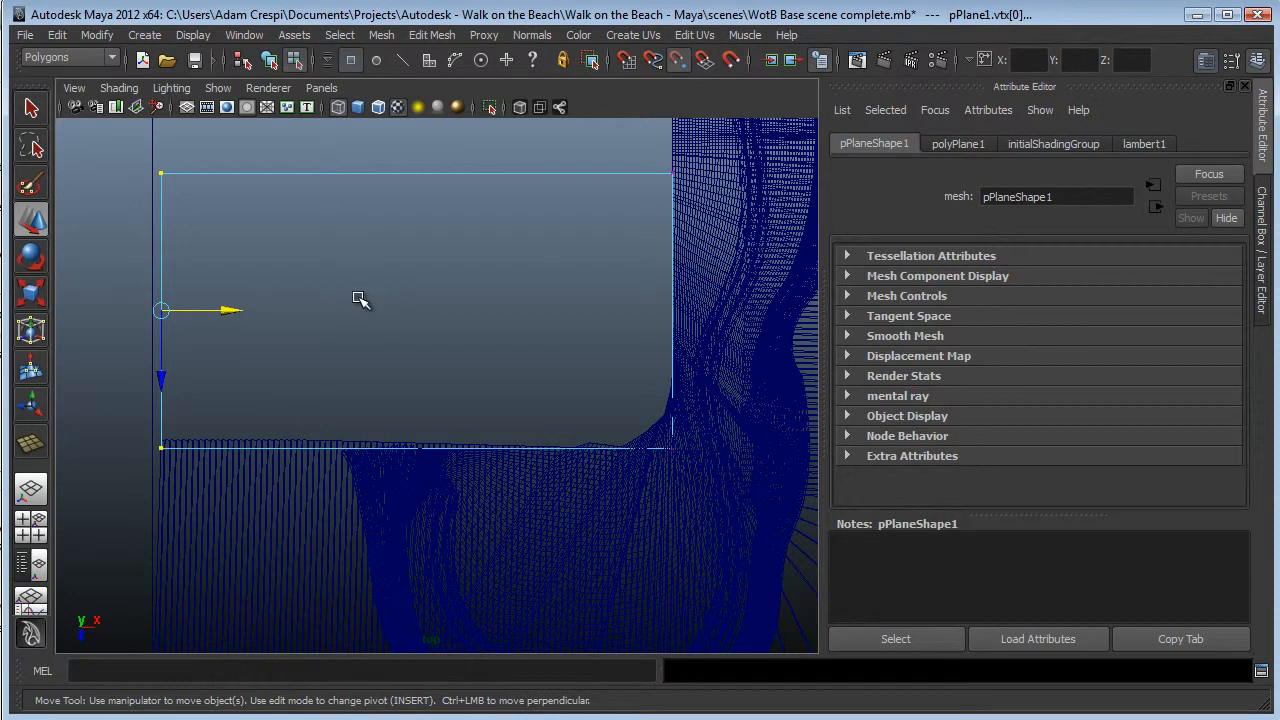
key("F8")
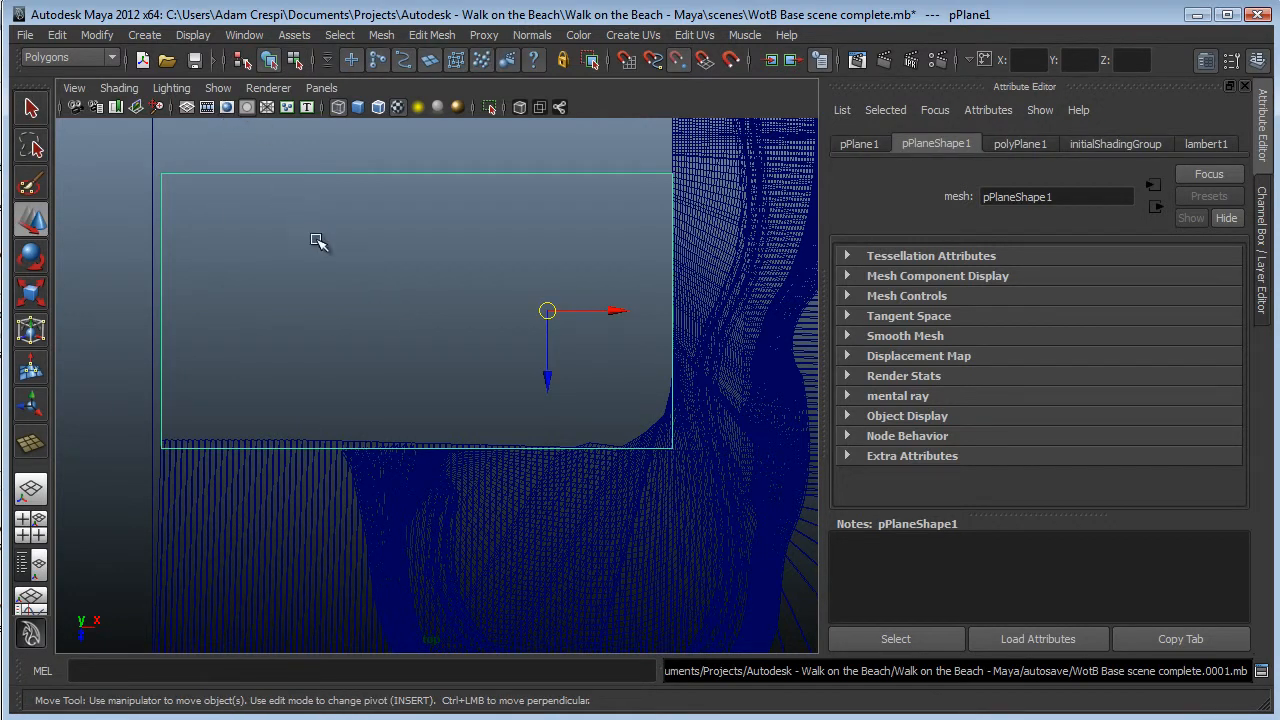
- Move the plane along X without snapping until it is clear of the sculpture, and show its polyPlane creation attributes
scroll(337, 260, "down", 10)
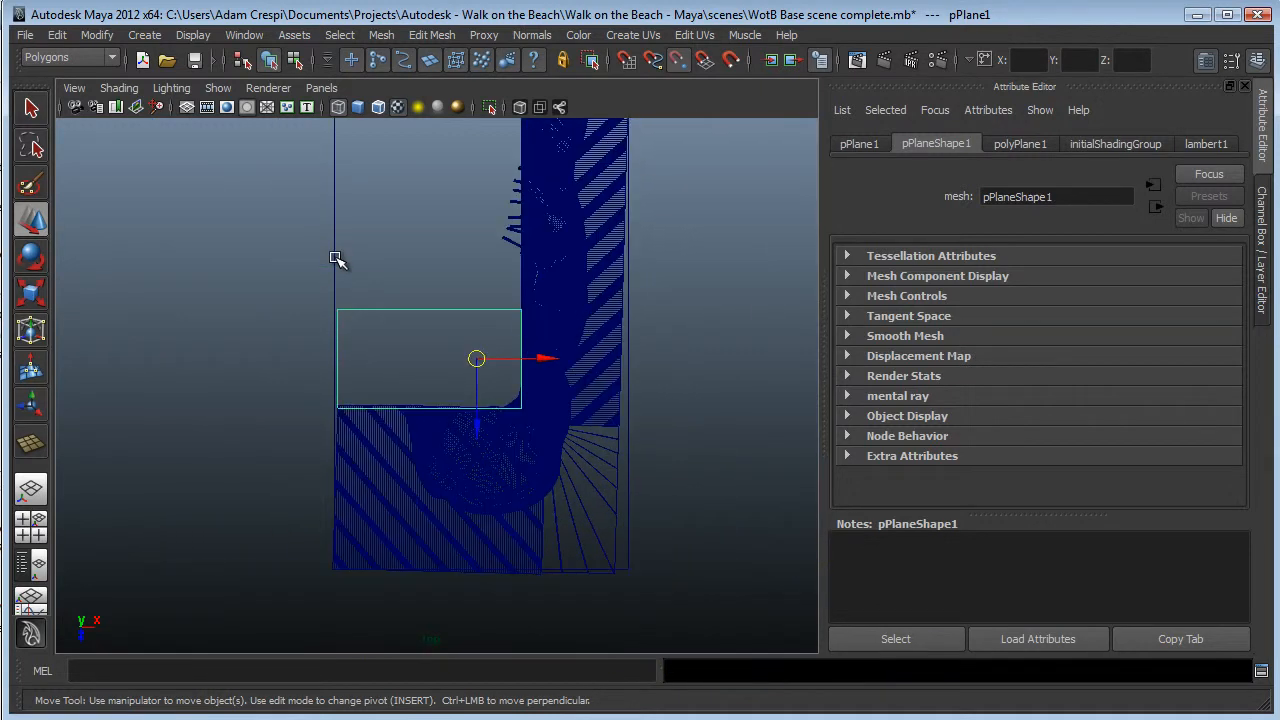
left_click_drag(531, 371, 625, 368)
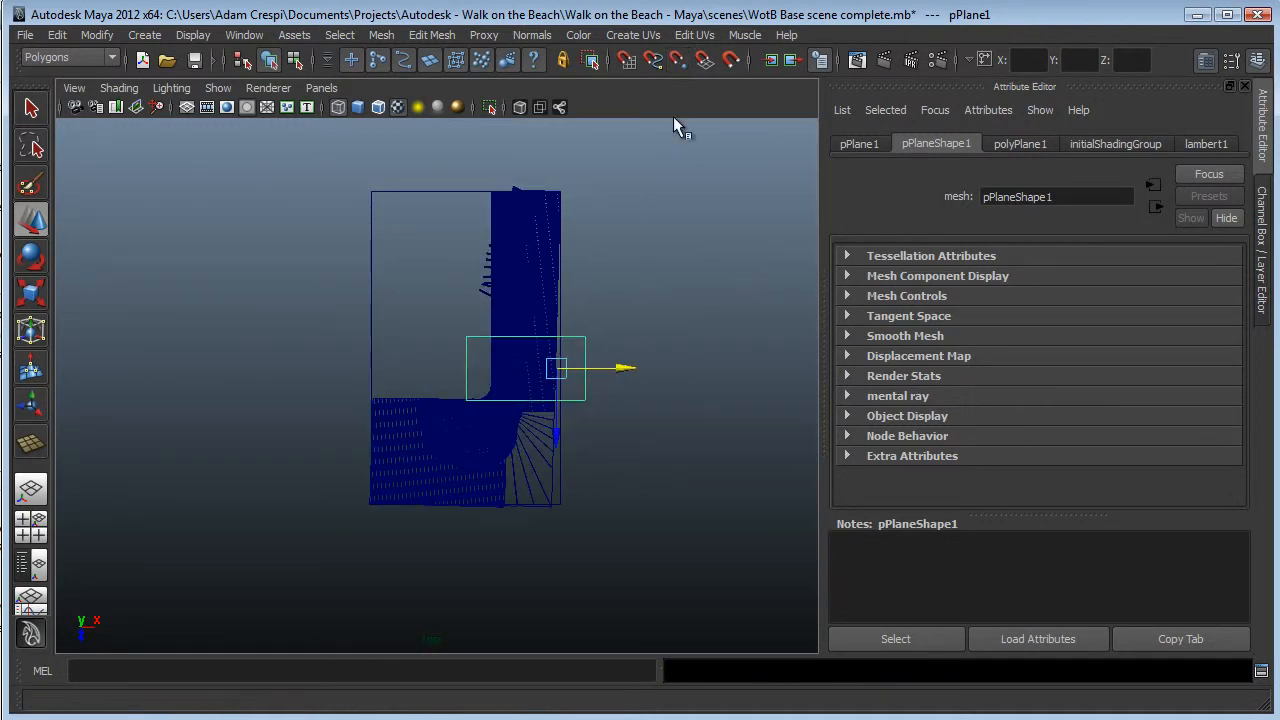
left_click_drag(620, 371, 743, 371)
scroll(740, 375, "up", 2)
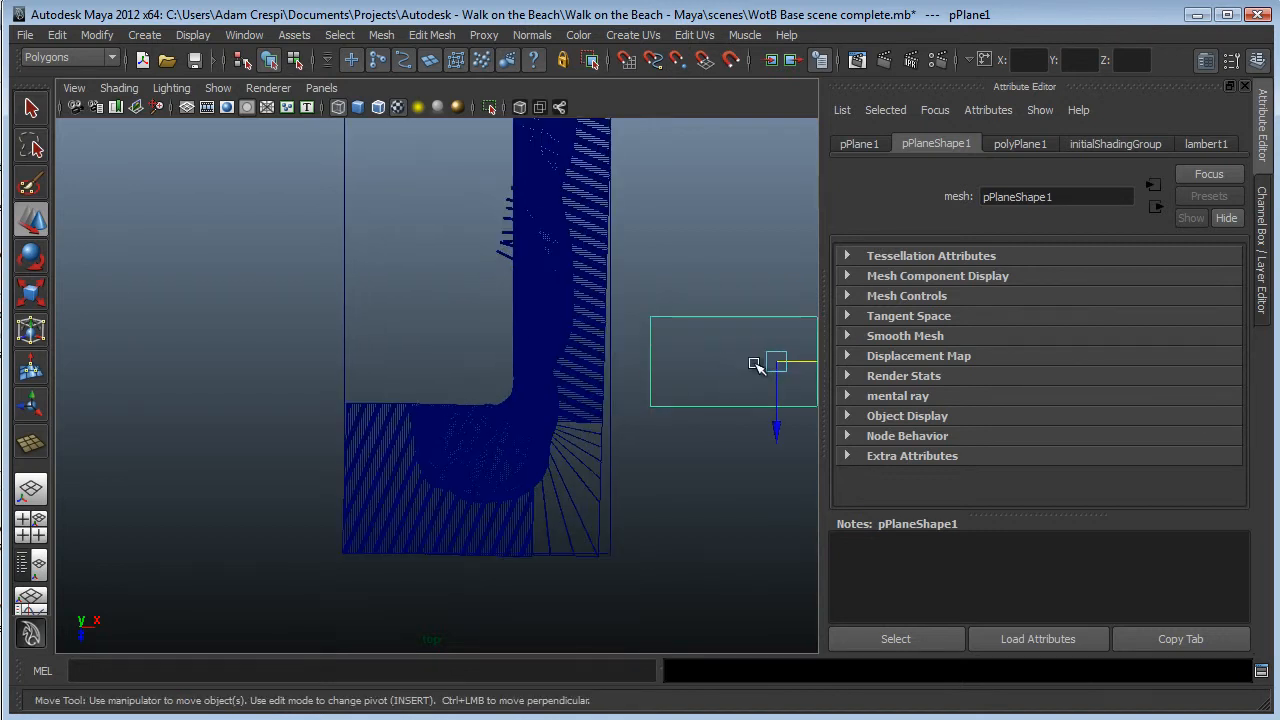
left_click(1005, 145)
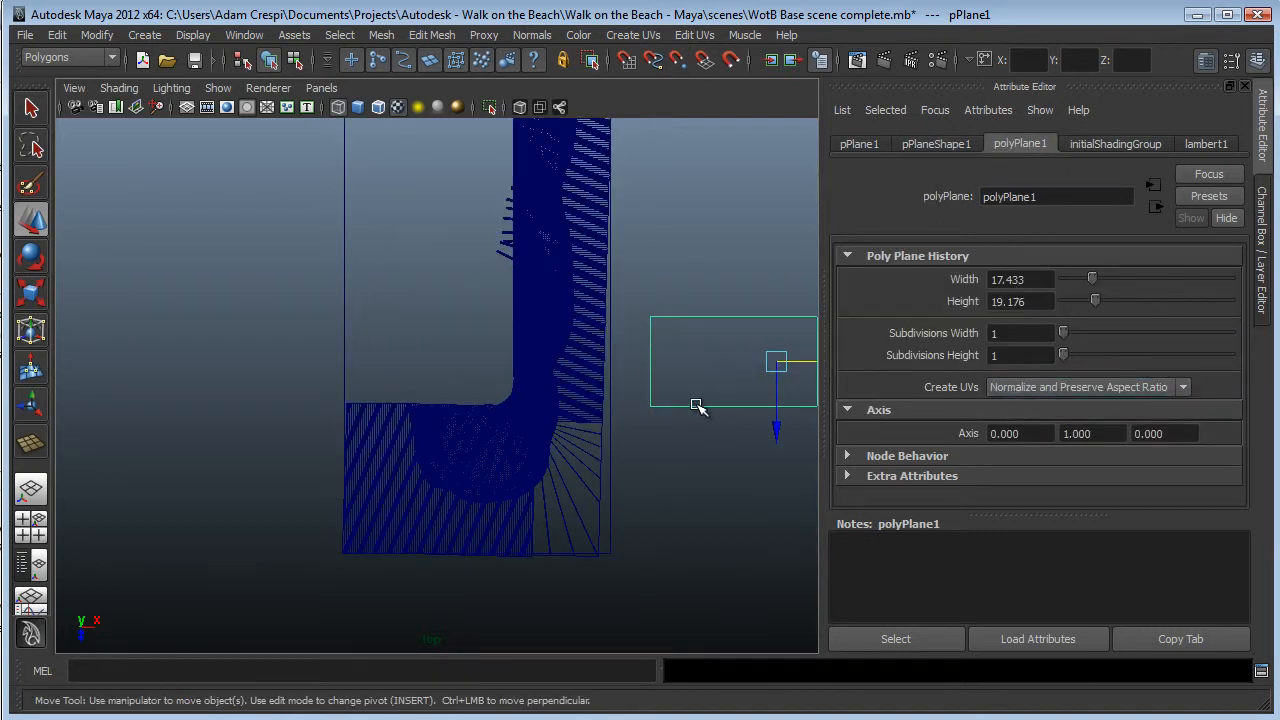
- Measure the polygon plane's long edge with the Distance Tool, from one upper corner to the other, snapping to its vertices
scroll(694, 411, "down", 1)
scroll(691, 429, "up", 1)
middle_click_drag(614, 431, 300, 431, "alt")
scroll(337, 431, "up", 2)
scroll(384, 292, "up", 1)
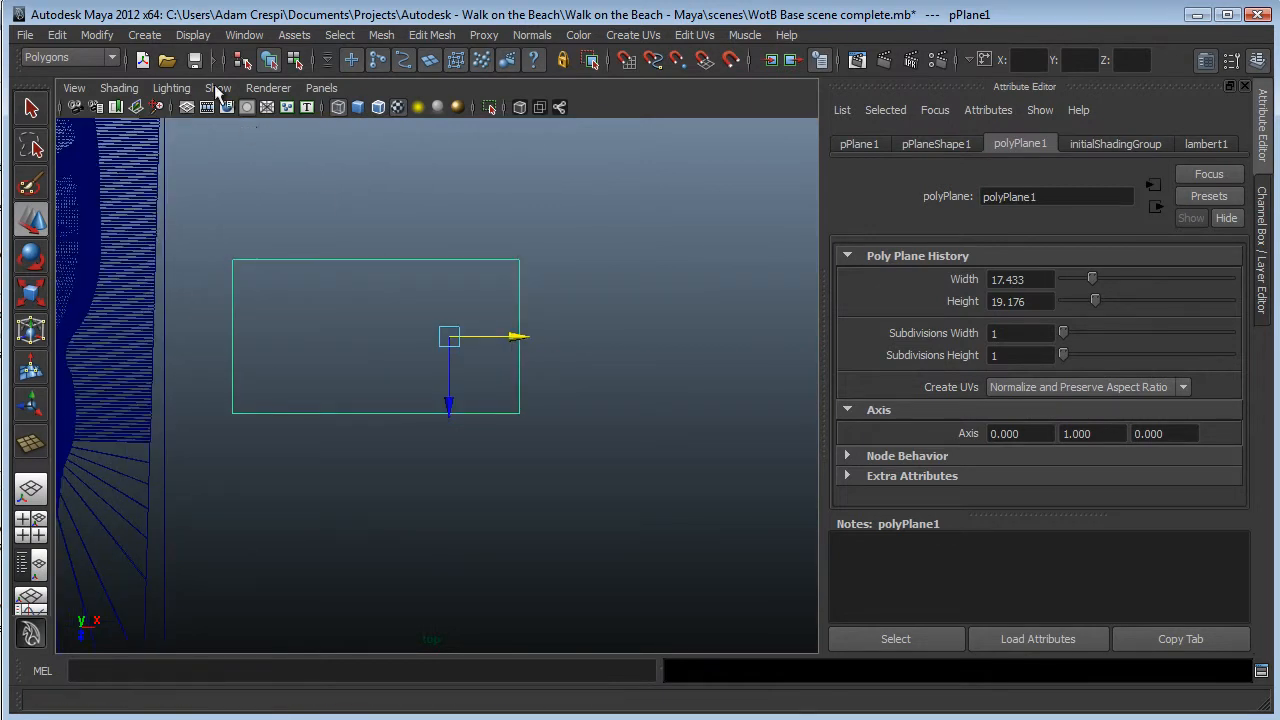
left_click(145, 35)
mouse_move(190, 277)
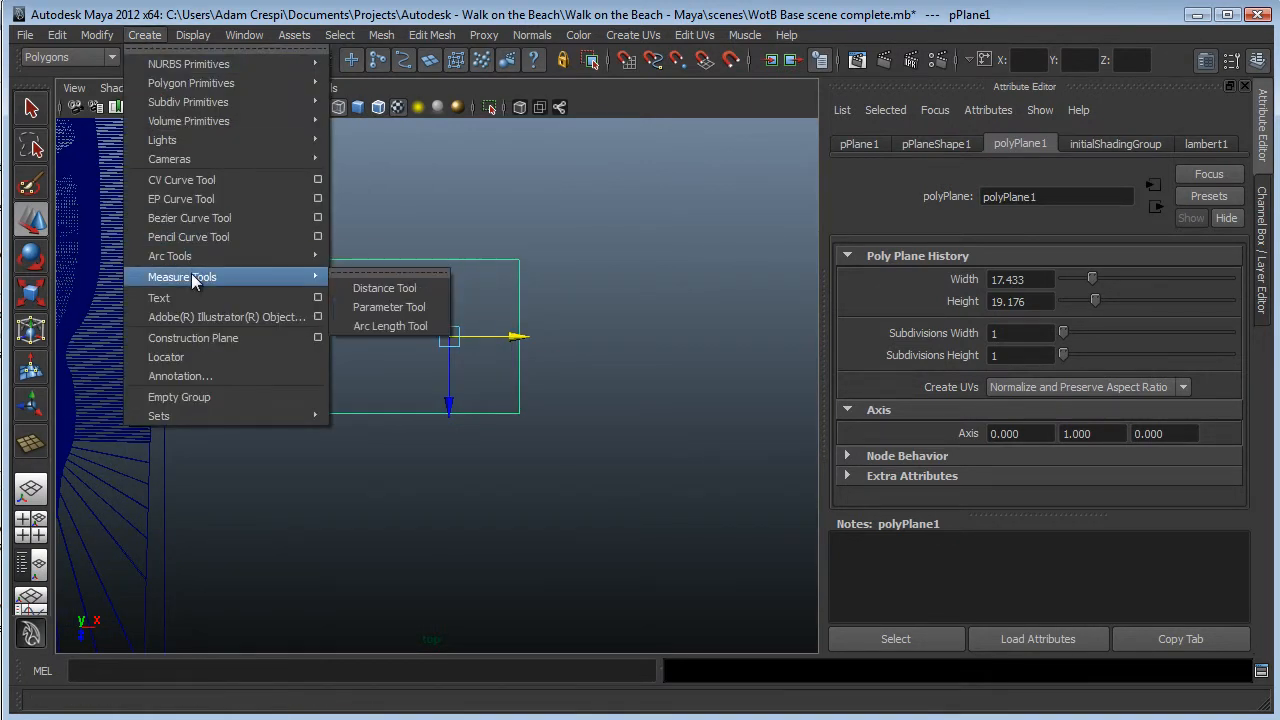
left_click(384, 288)
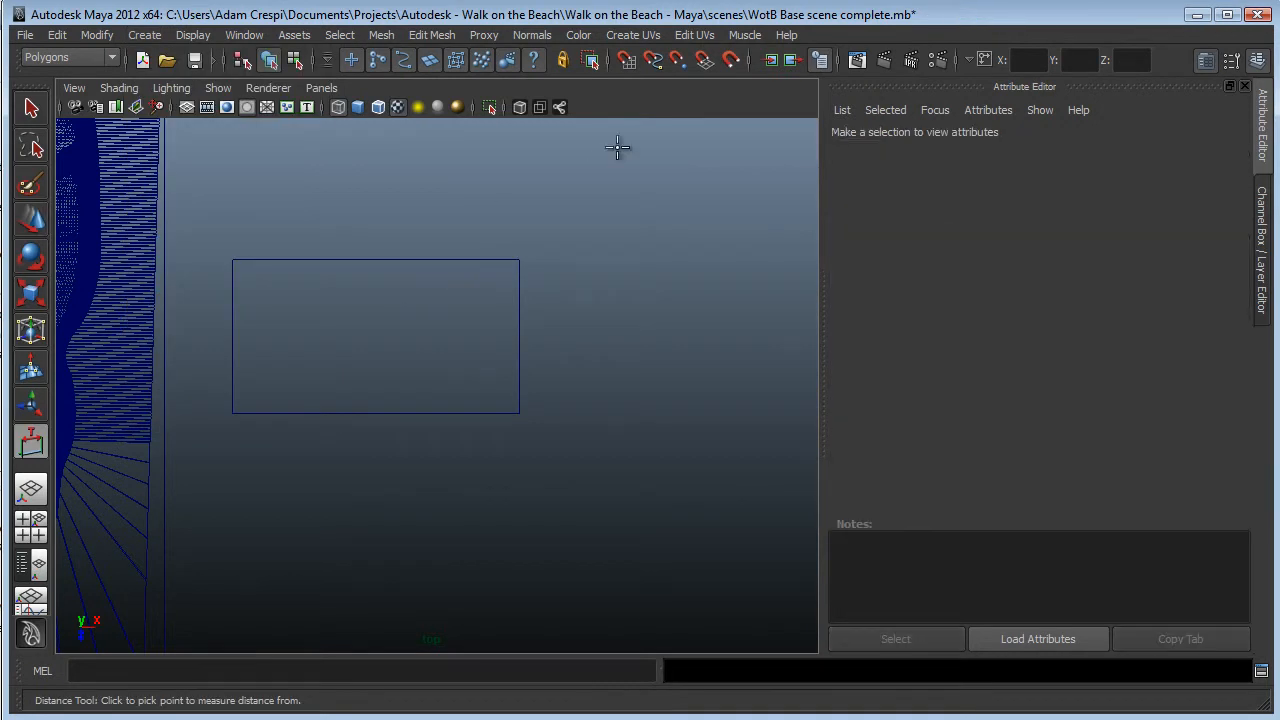
left_click(518, 260)
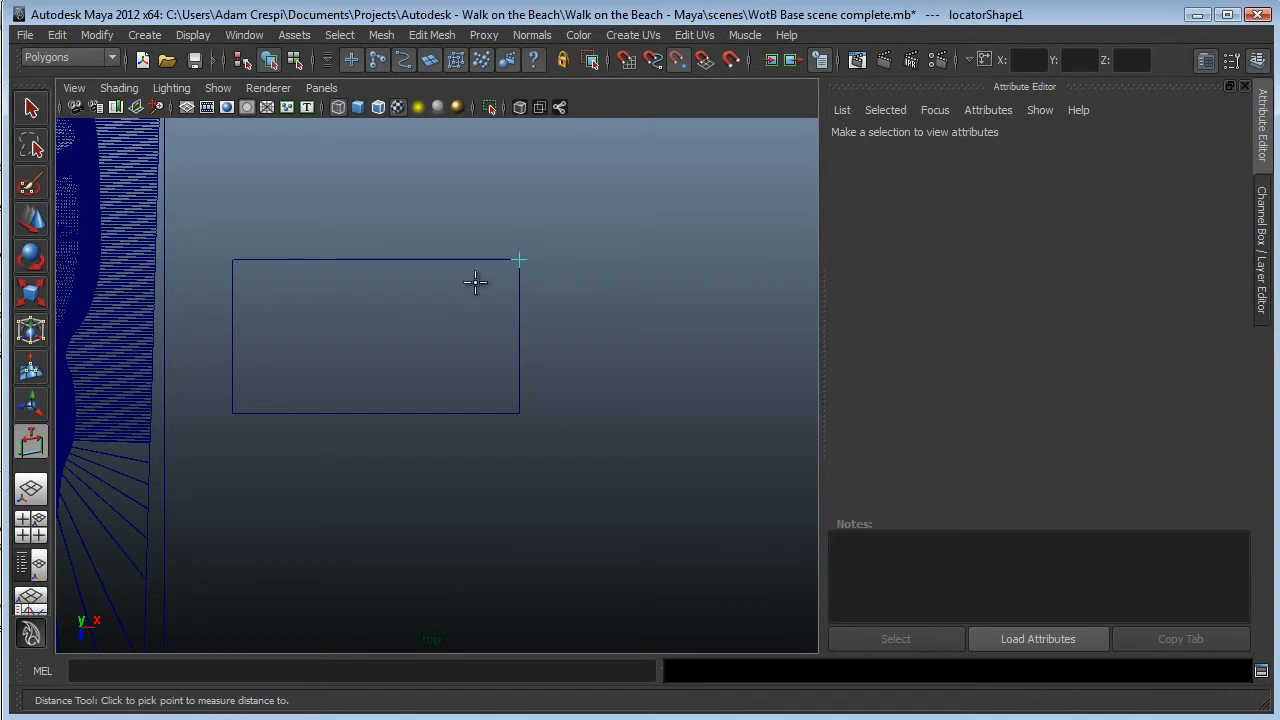
left_click(233, 260)
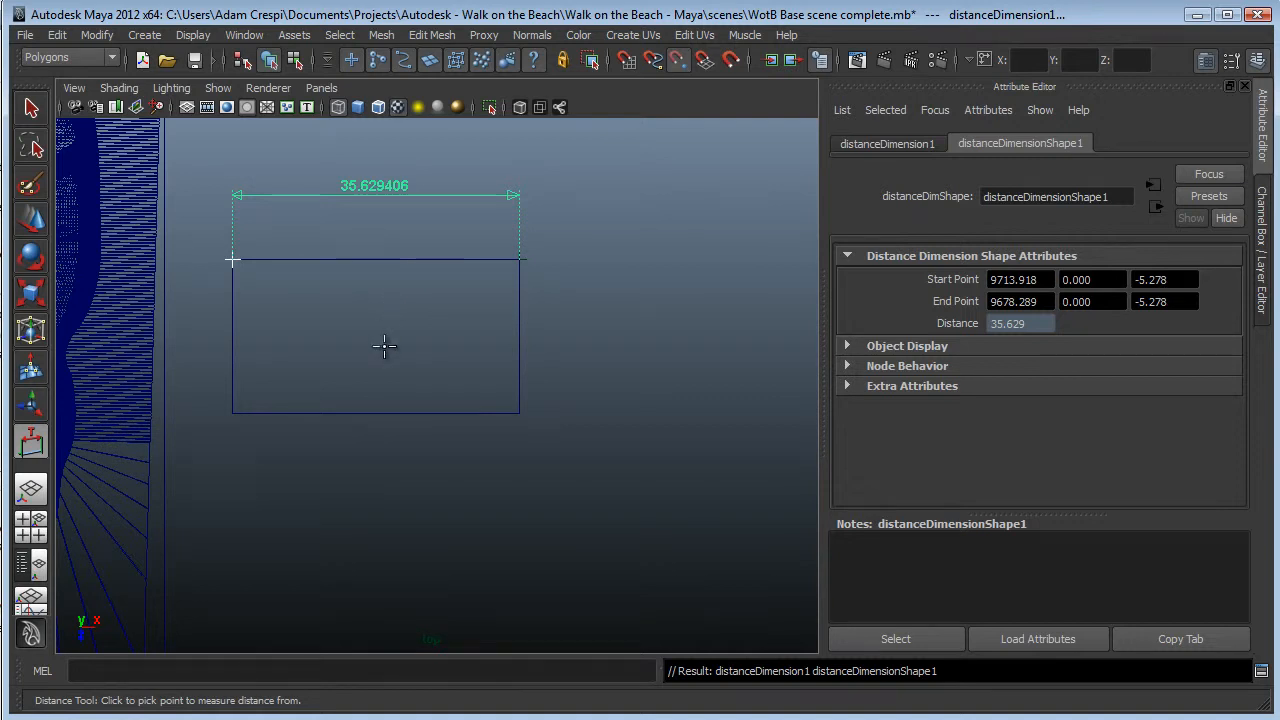
- Measure the building's lower windowed wall in the perspective view with the Distance Tool, snapping between its two outer ground corners
scroll(384, 346, "down", 5)
scroll(384, 346, "down", 6)
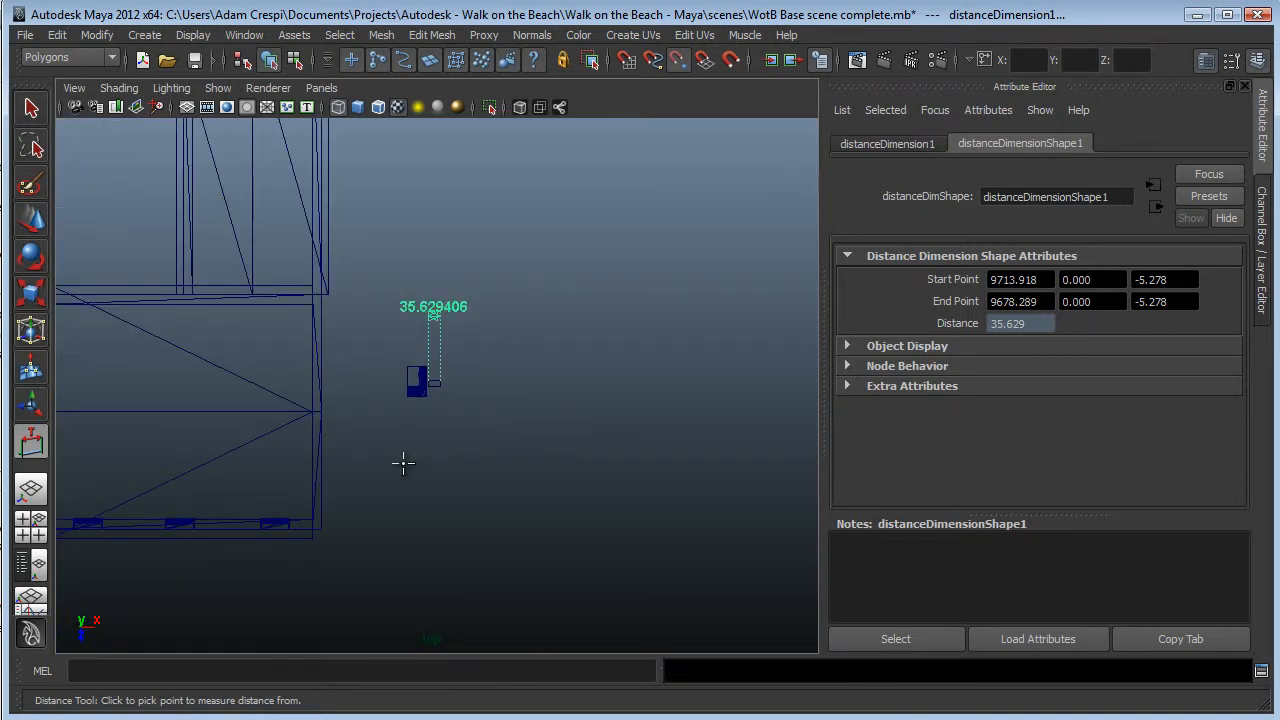
key("space")
left_click_drag(421, 446, 410, 414)
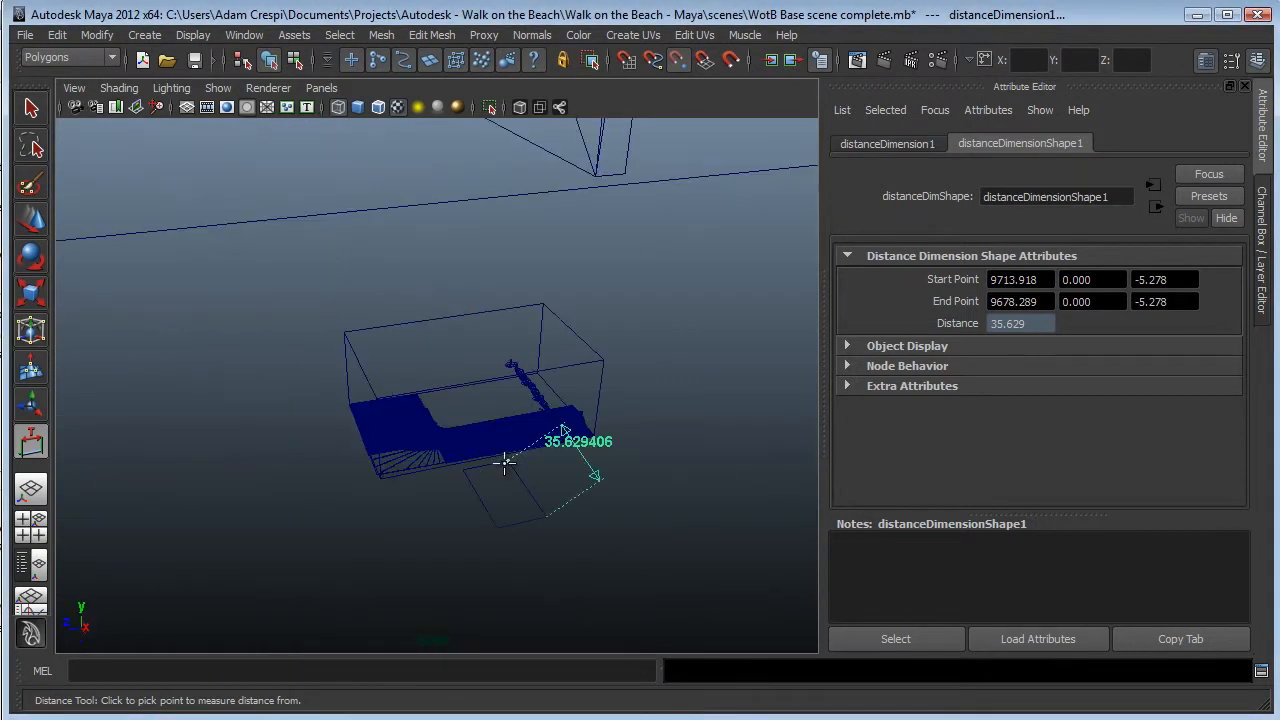
left_click_drag(403, 500, 480, 478, "alt")
scroll(480, 478, "down", 2)
scroll(480, 478, "down", 8)
middle_click_drag(307, 449, 683, 443, "alt")
scroll(683, 443, "up", 4)
scroll(537, 441, "up", 3)
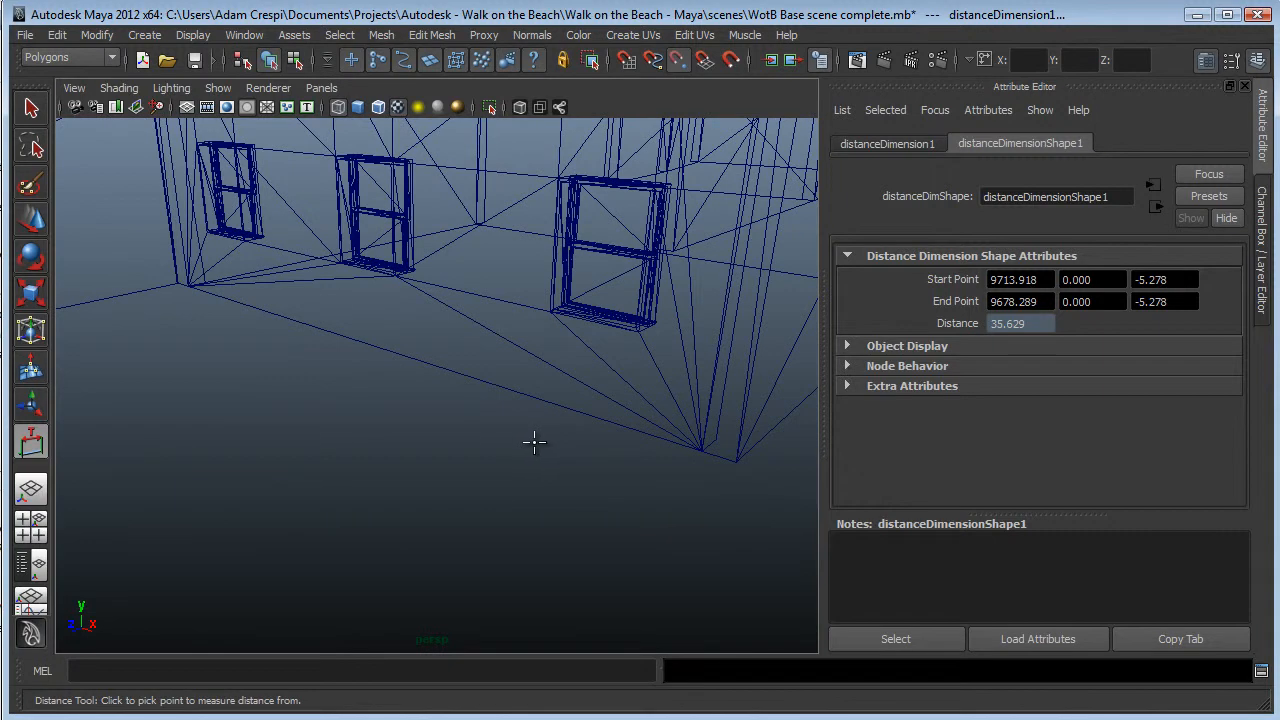
left_click(737, 461)
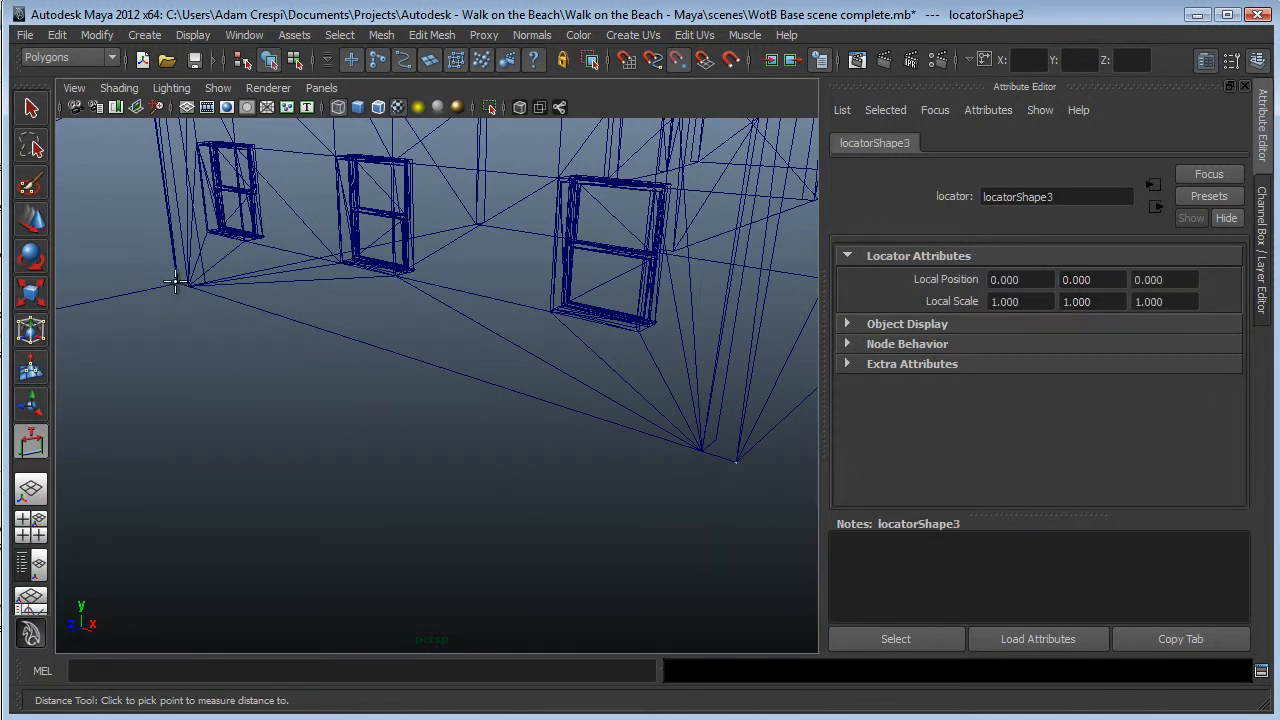
left_click_drag(180, 284, 427, 404, "alt")
left_click(76, 516)
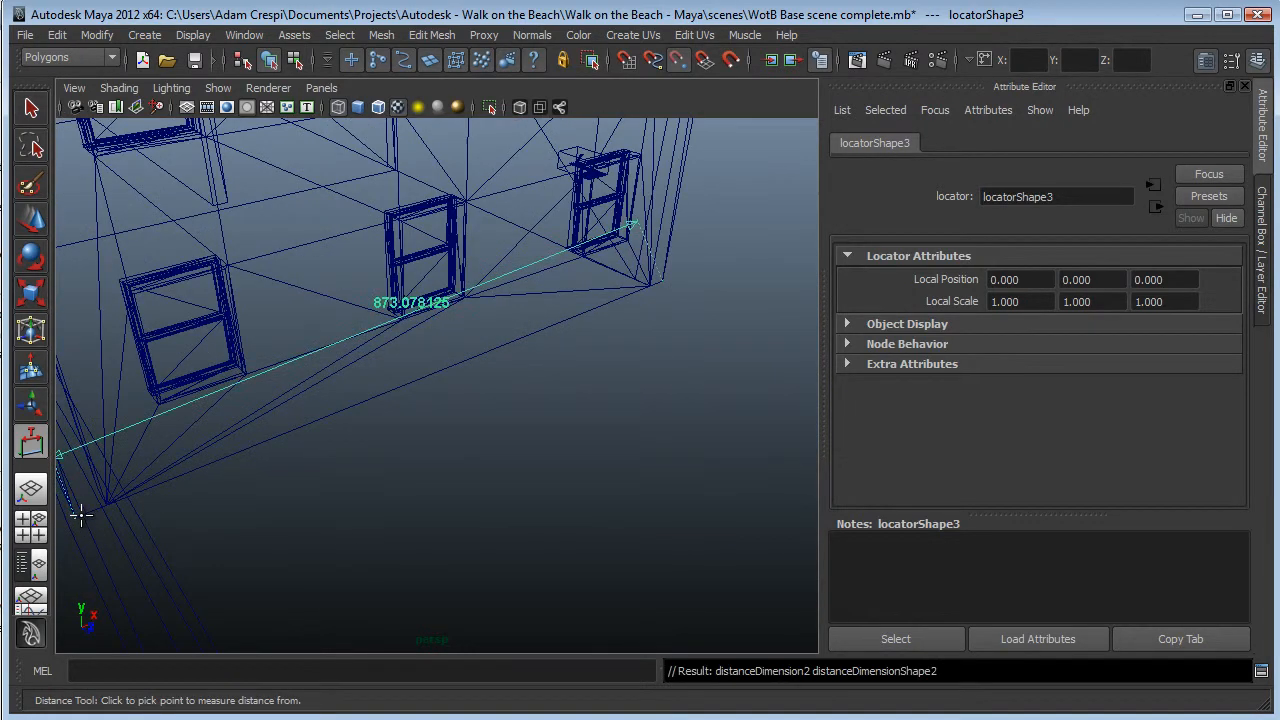
left_click_drag(514, 410, 426, 417, "alt")
left_click_drag(682, 400, 441, 381, "alt")
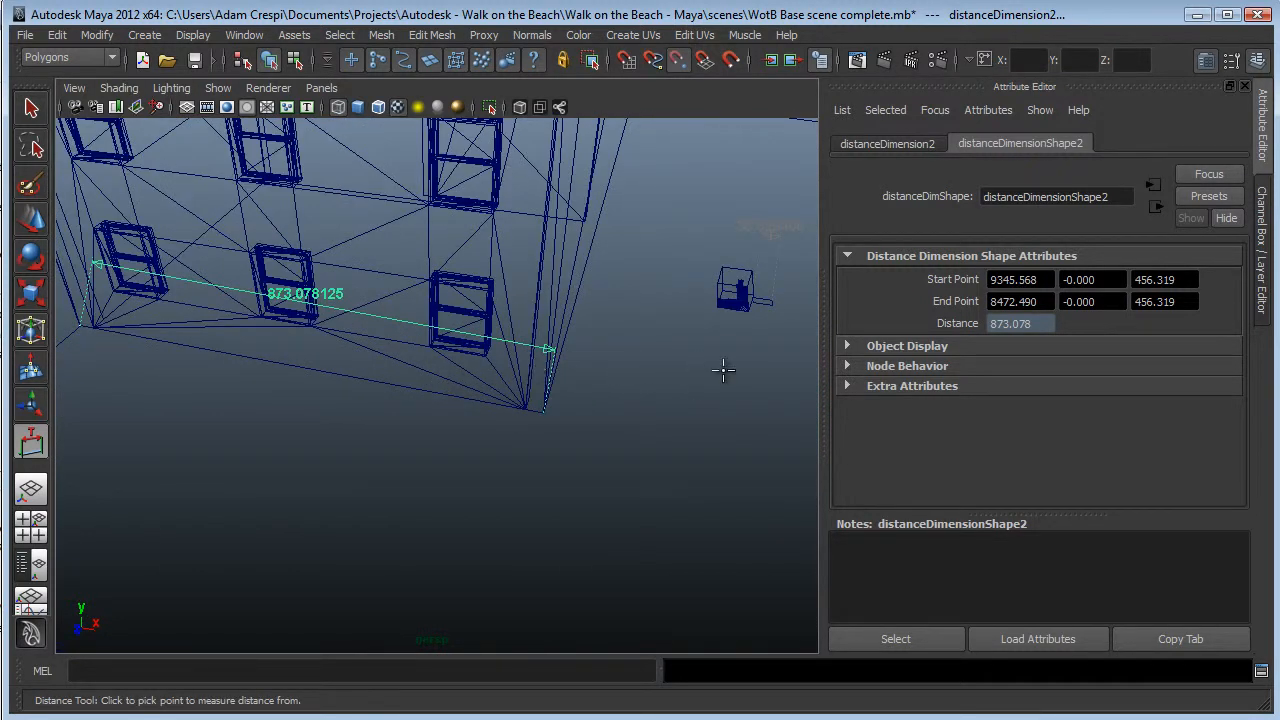
- Switch to the Move Tool, review the plane's distance measurement, and select the coastline sculpture
key("w")
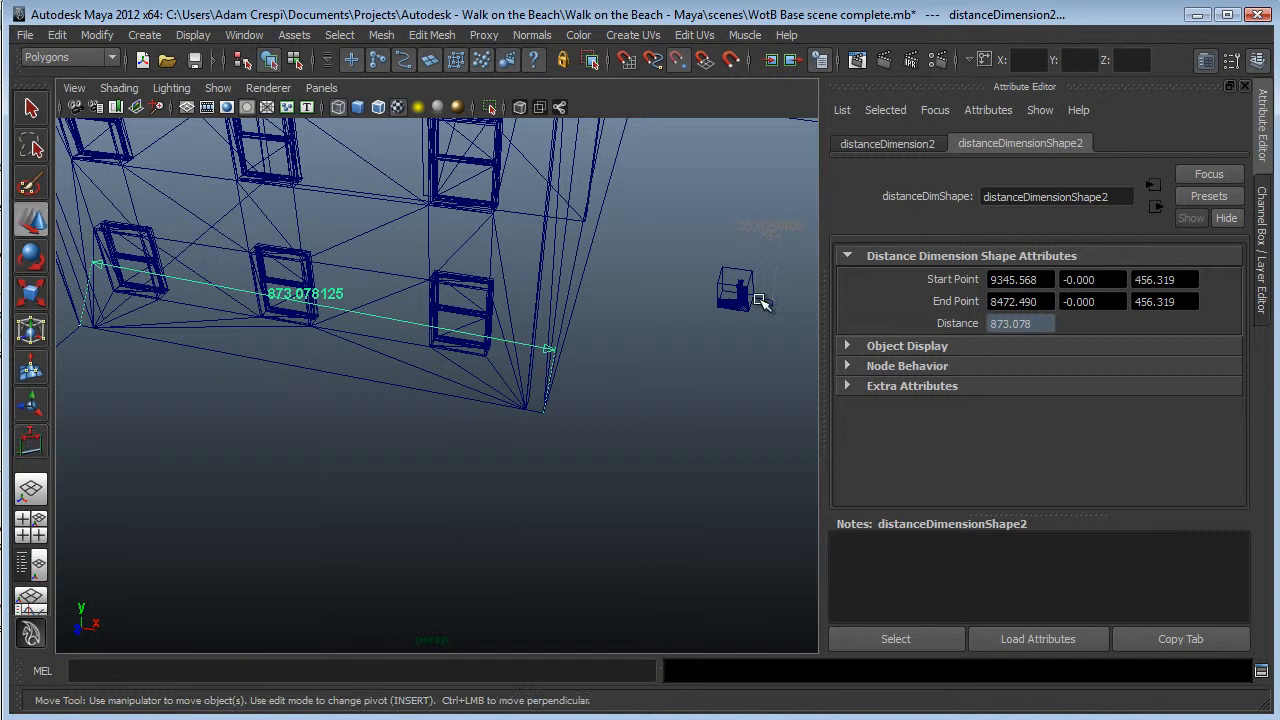
left_click(771, 234)
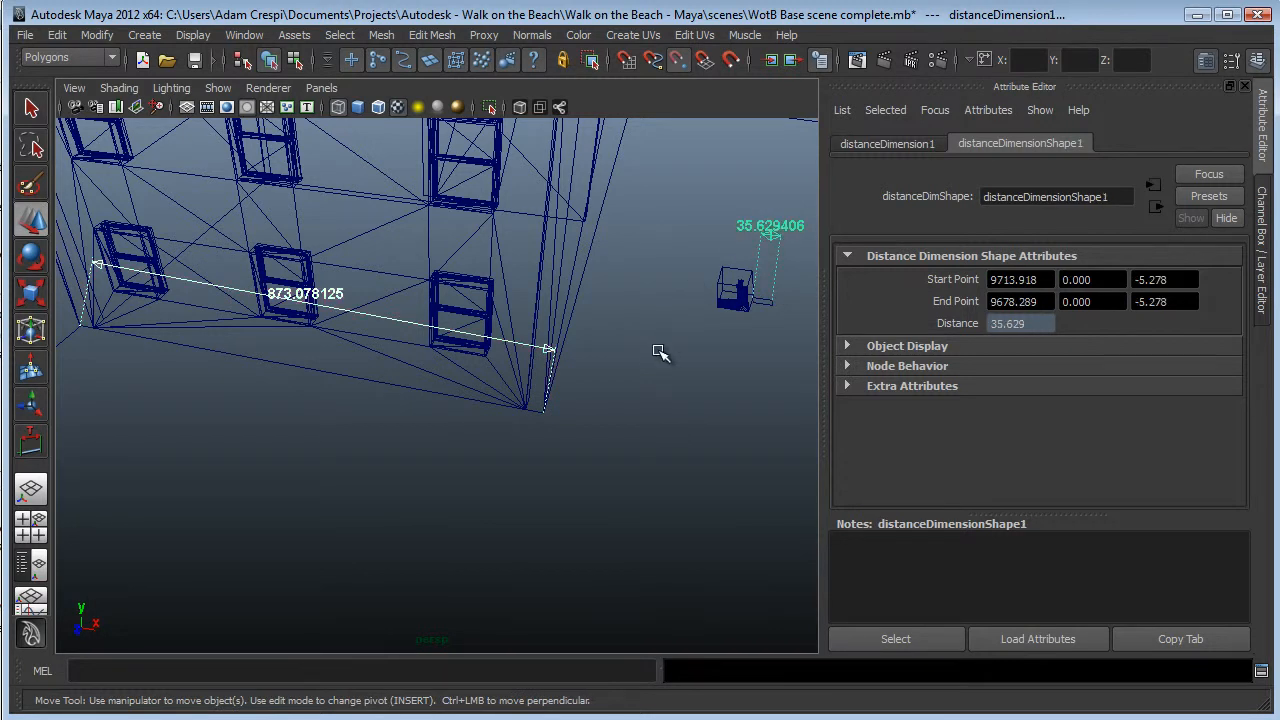
left_click(731, 275)
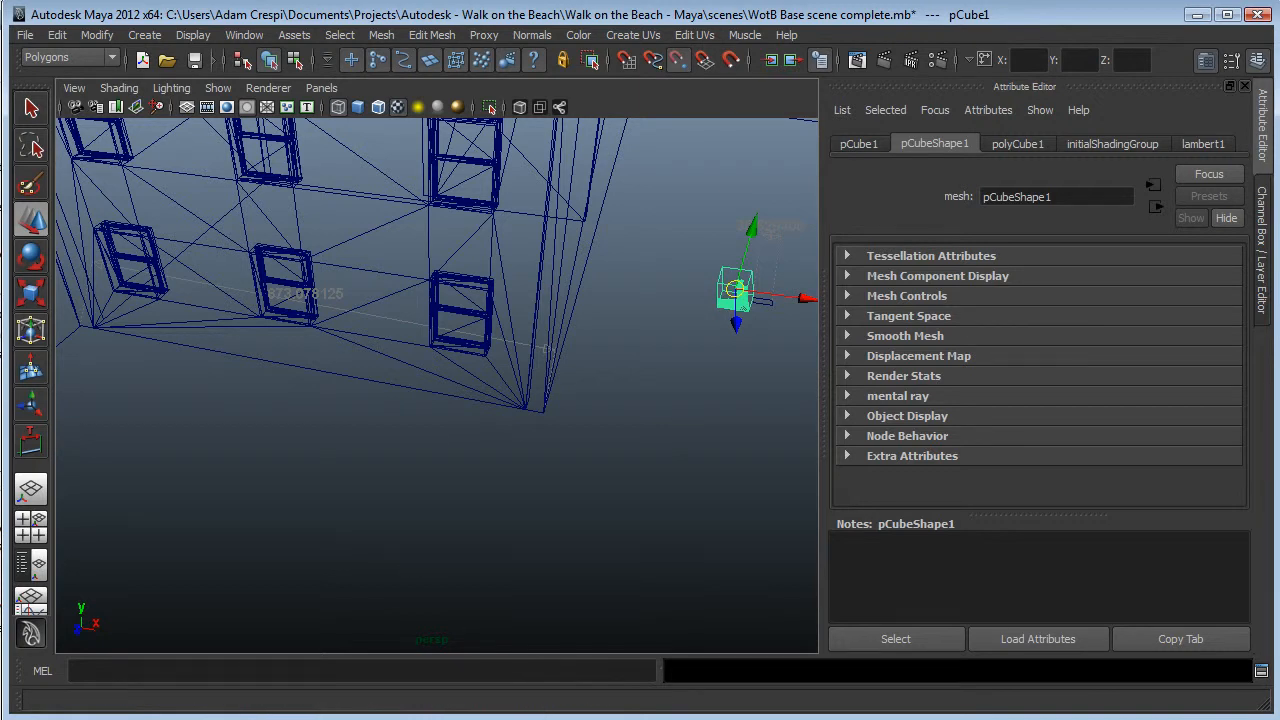
- Switch to Calculator and enter the building wall's length rounded to 873.1
left_click_drag(94, 46, 267, 53)
left_click(285, 163)
left_click(245, 163)
left_click(323, 227)
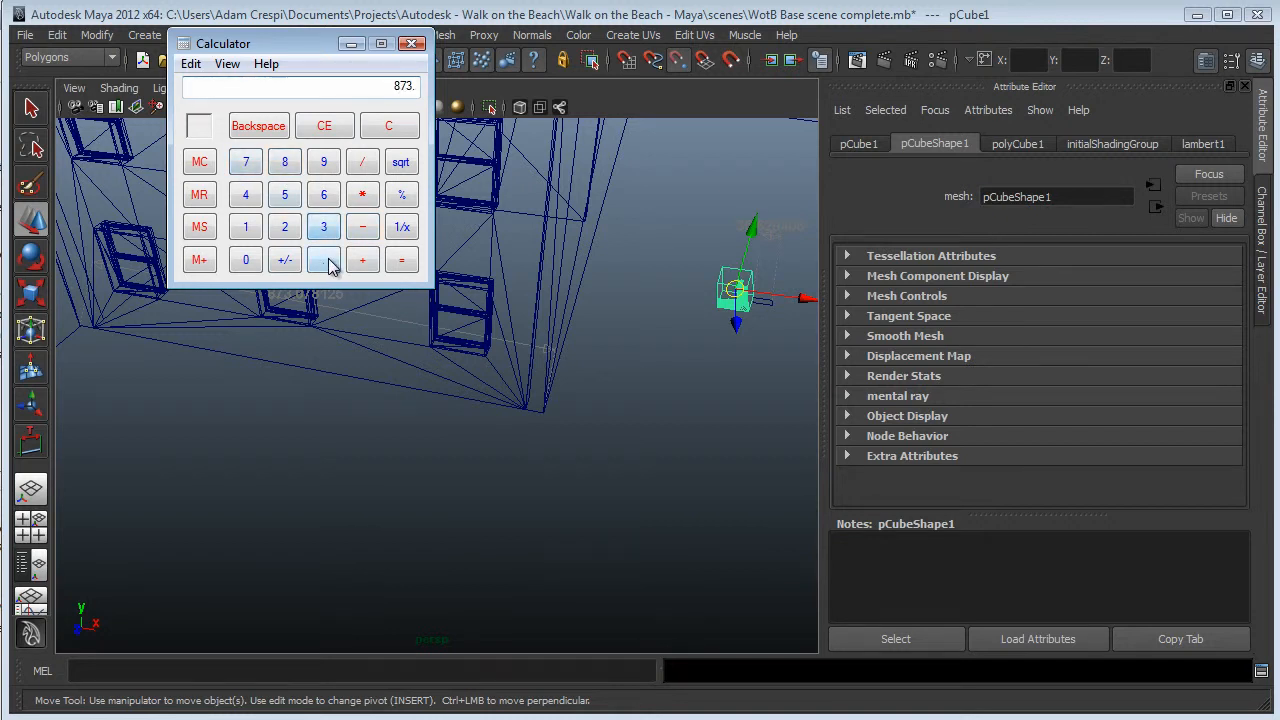
left_click_drag(300, 64, 568, 317)
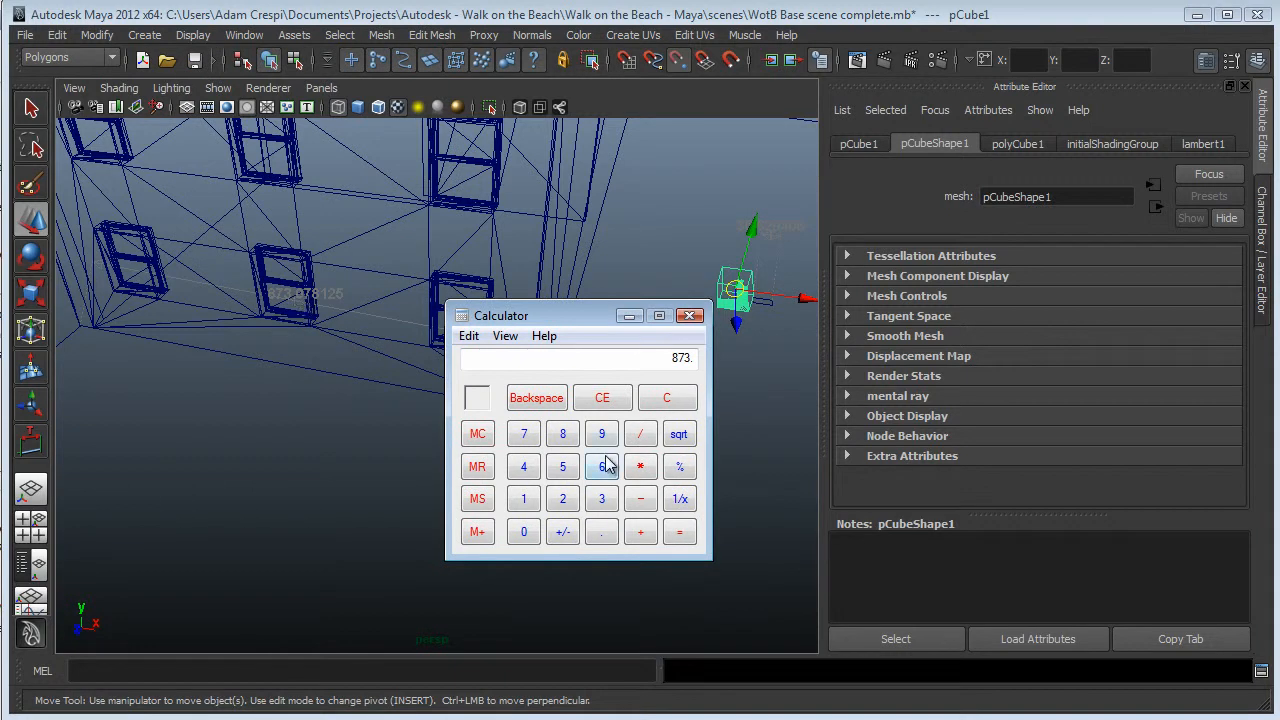
left_click(602, 531)
left_click(523, 498)
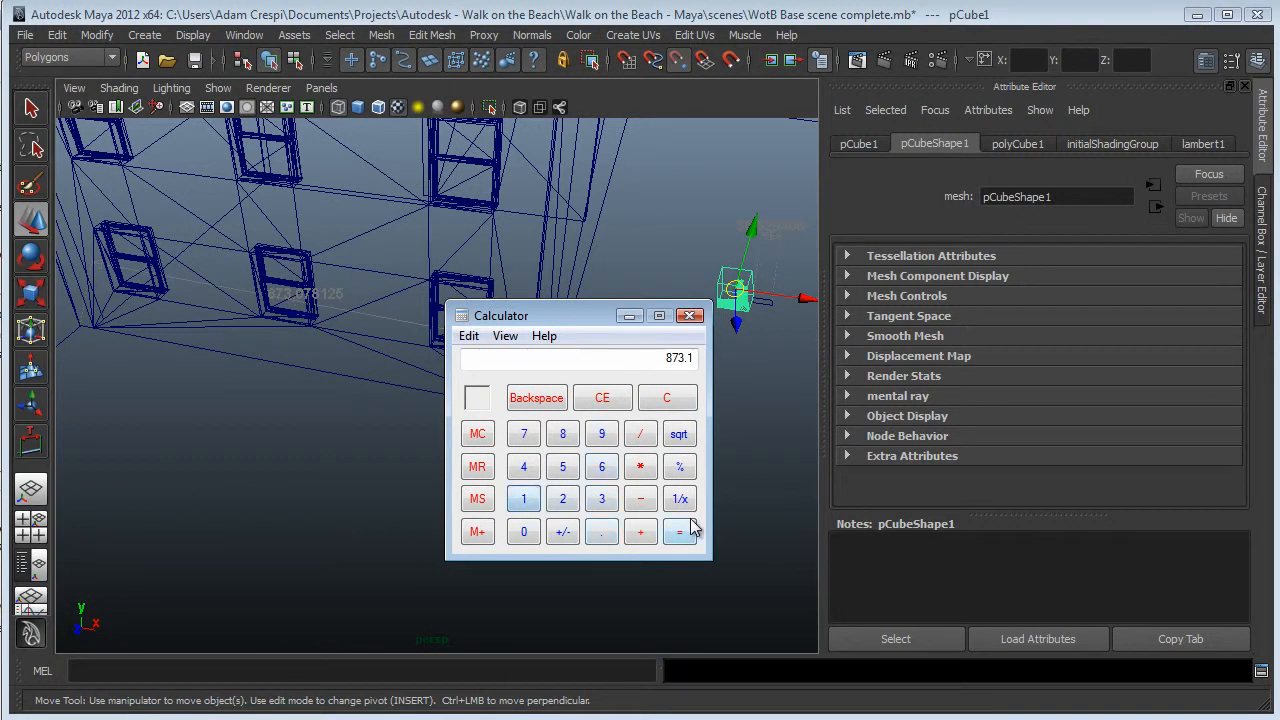
- Recheck the plane's distance measurement in Maya, and divide the wall length in Calculator by 35.6
left_click(786, 226)
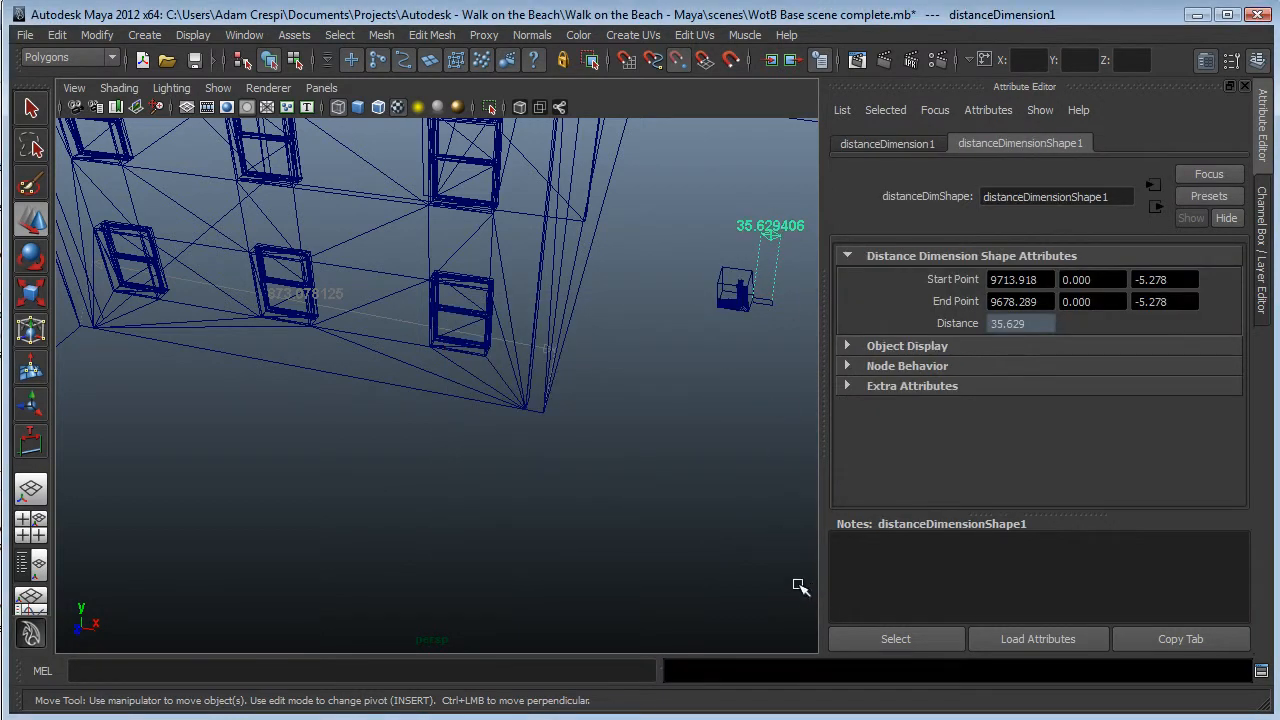
left_click(860, 712)
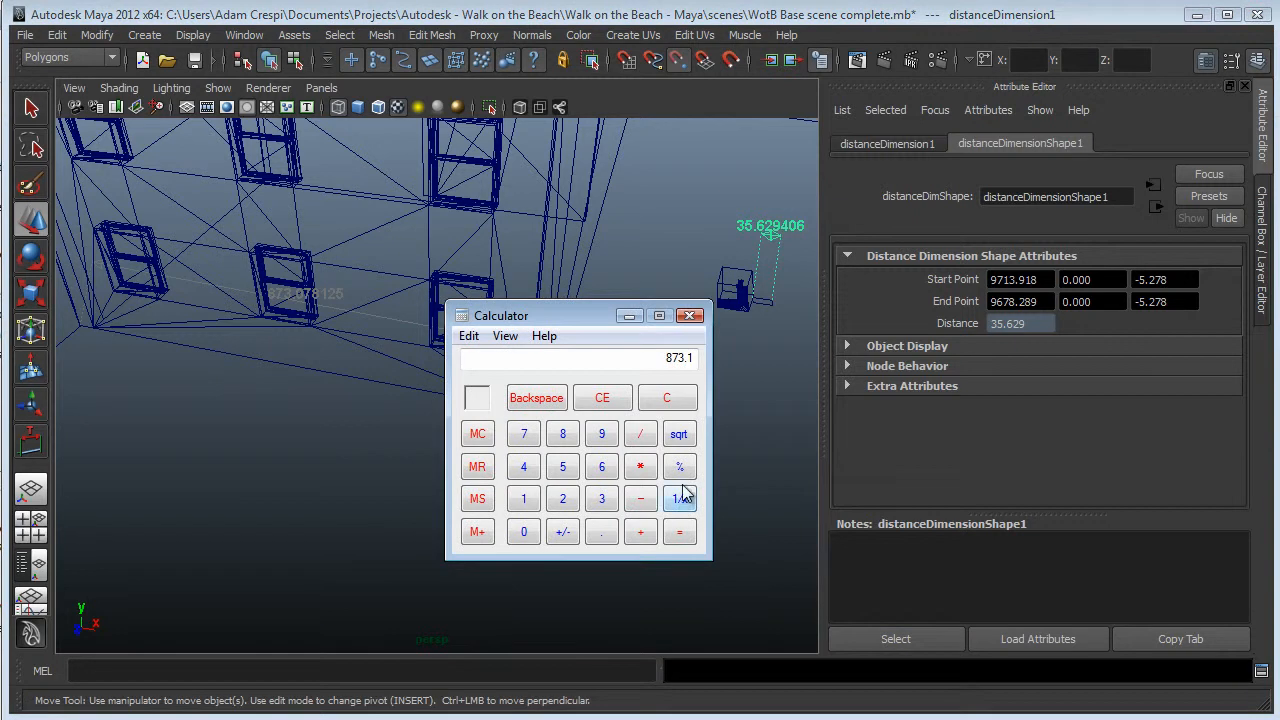
left_click(641, 441)
left_click(604, 501)
left_click(563, 469)
left_click(597, 537)
left_click(601, 467)
left_click(665, 536)
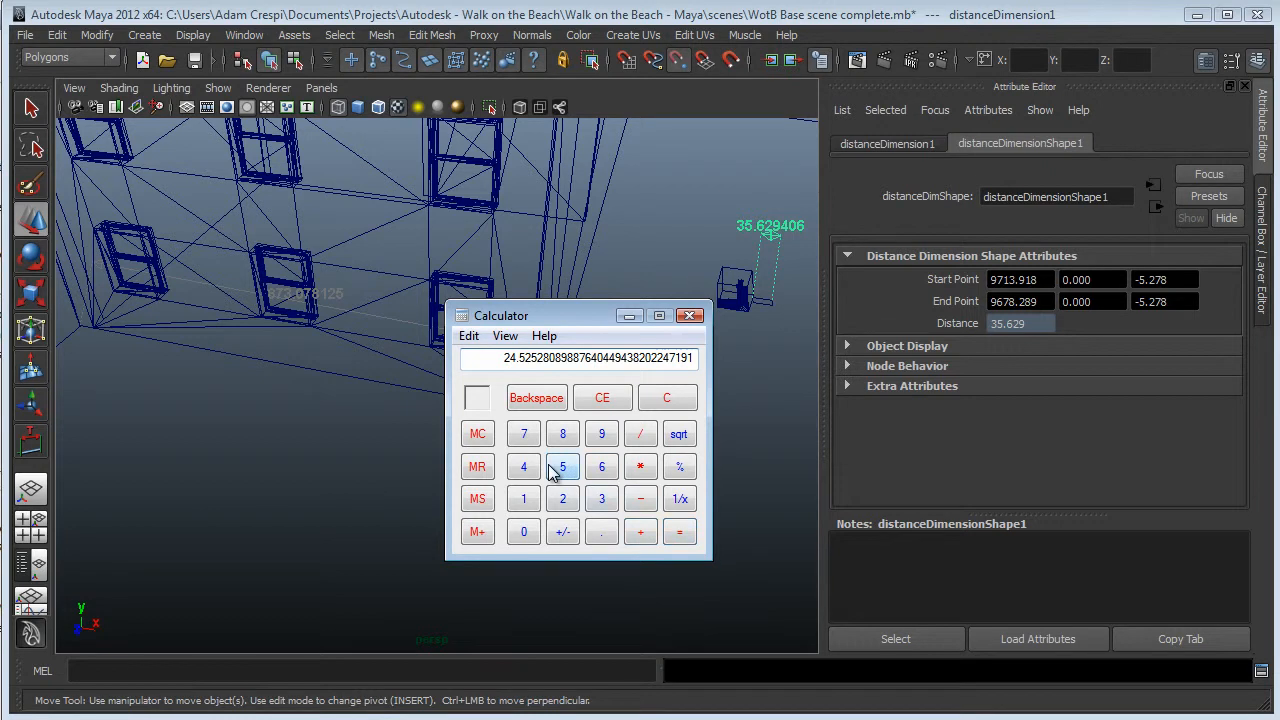
- Copy the calculated scale ratio and close Calculator to return to Maya
left_click(468, 336)
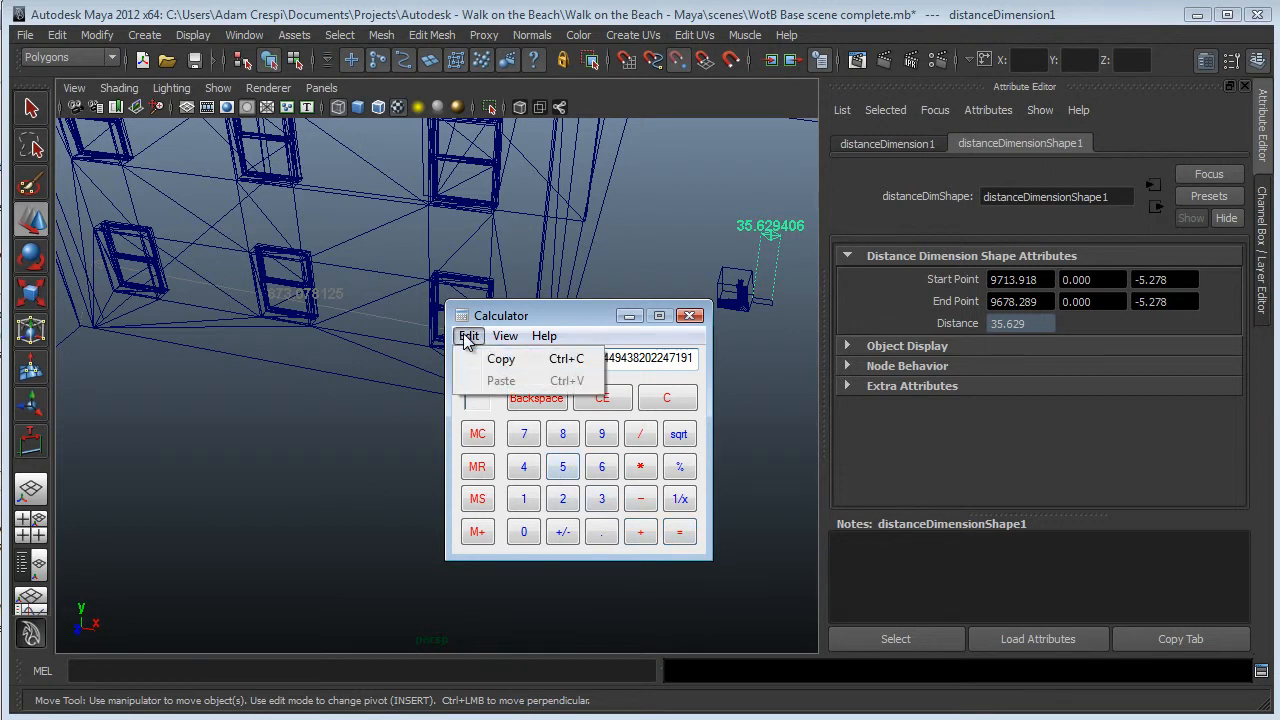
left_click(481, 361)
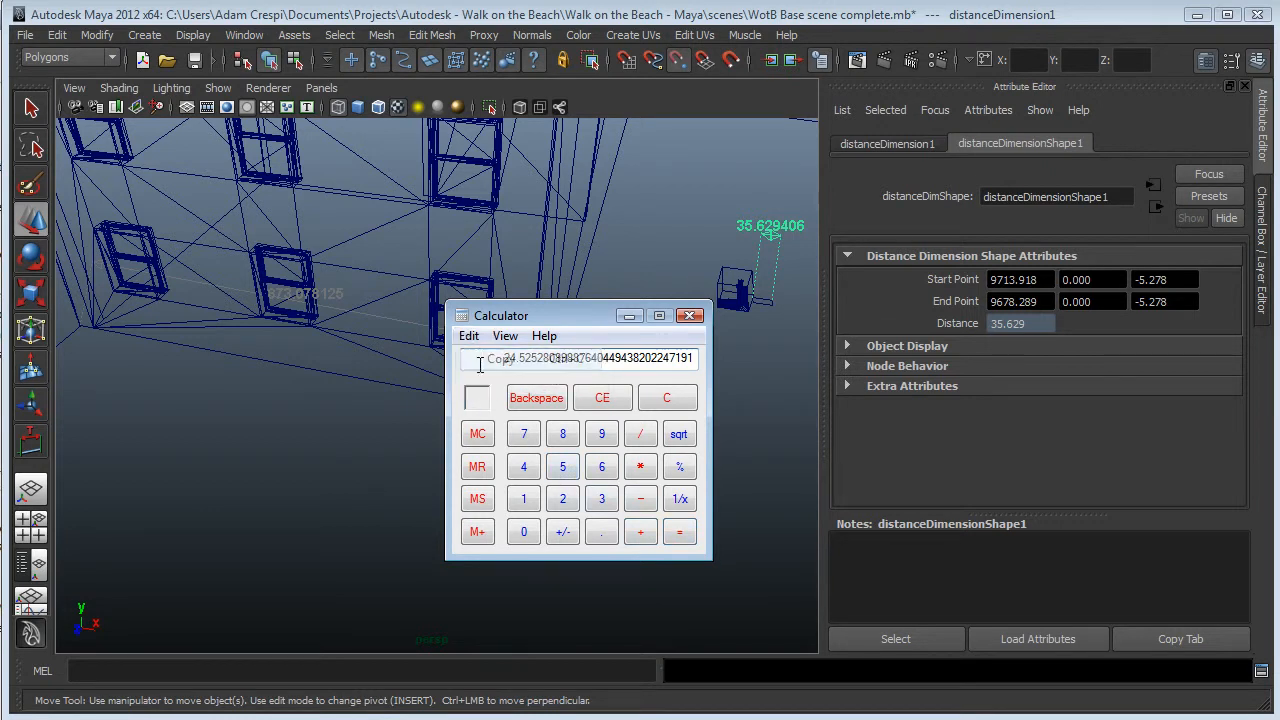
left_click(689, 315)
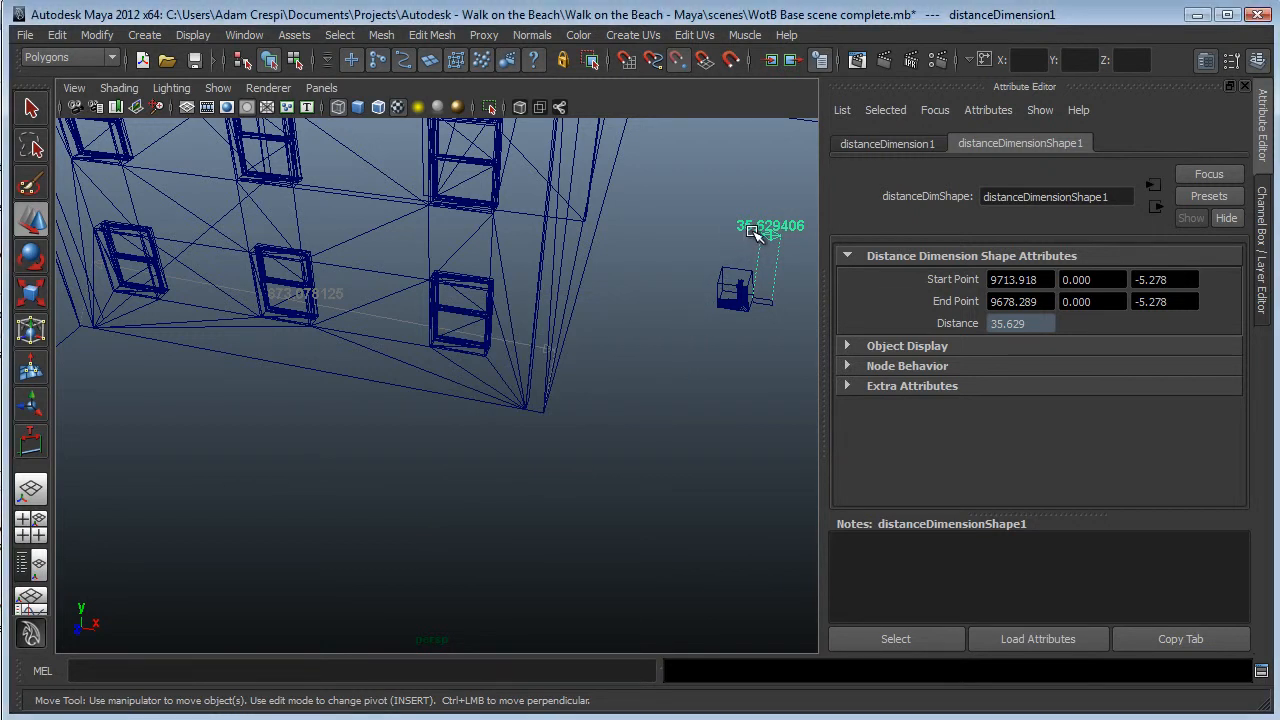
- Delete the plane's distance measurement and the polygon plane beside the sculpture
key("Delete")
left_click(766, 299)
key("Delete")
- Select the sculpture, set numeric input to Relative transform, and apply the copied ratio in X, Y and Z with the Move Tool active
left_click(730, 280)
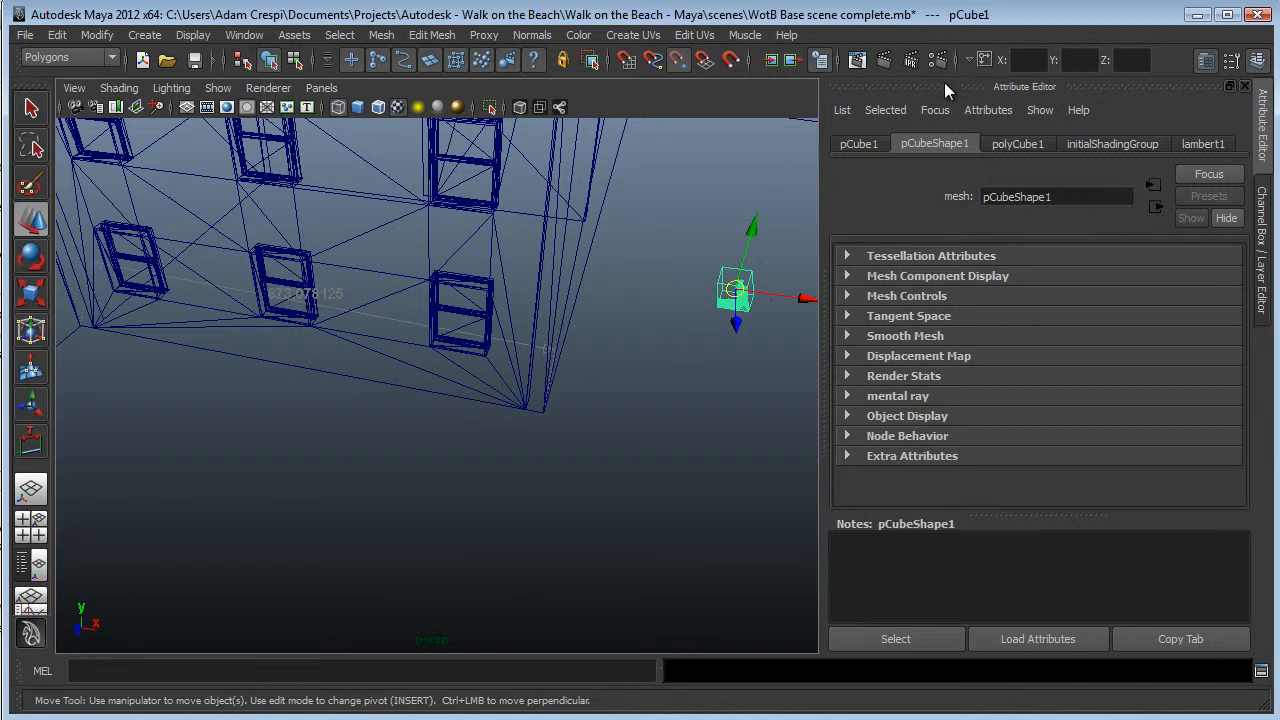
left_click(982, 59)
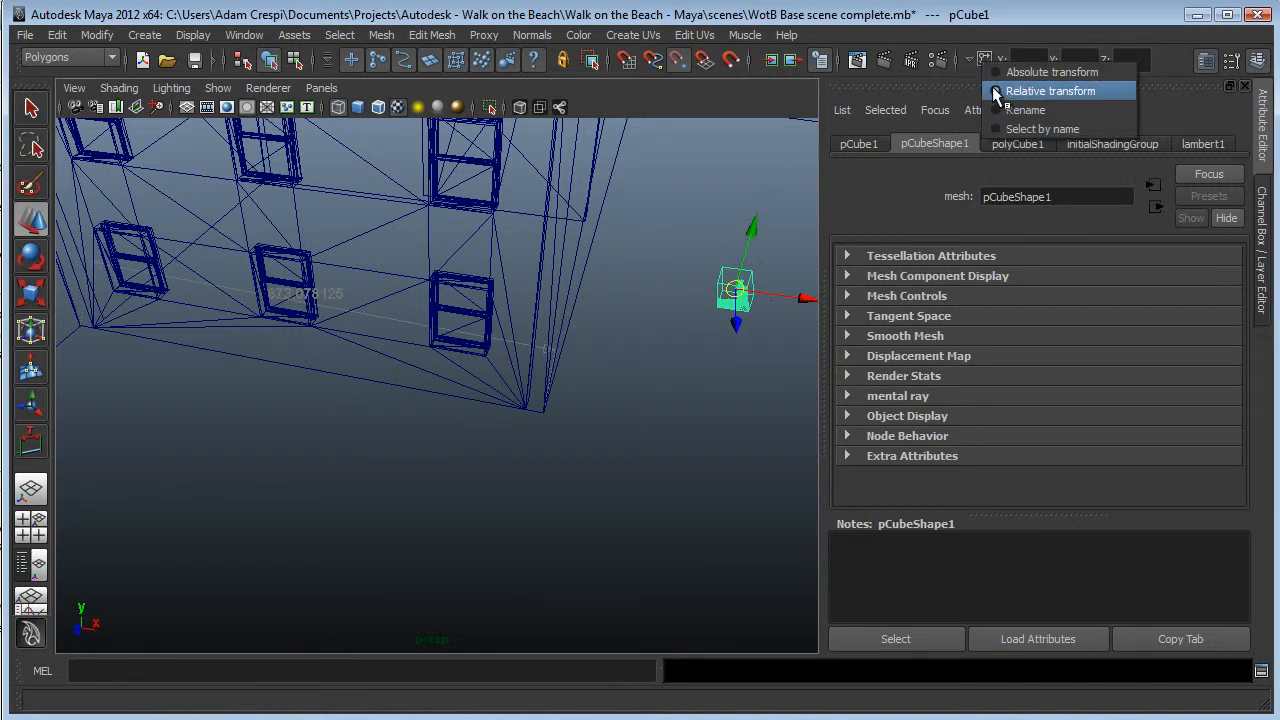
left_click(1040, 91)
key("ctrl+v")
key("Tab")
key("ctrl+v")
key("Tab")
key("ctrl+v")
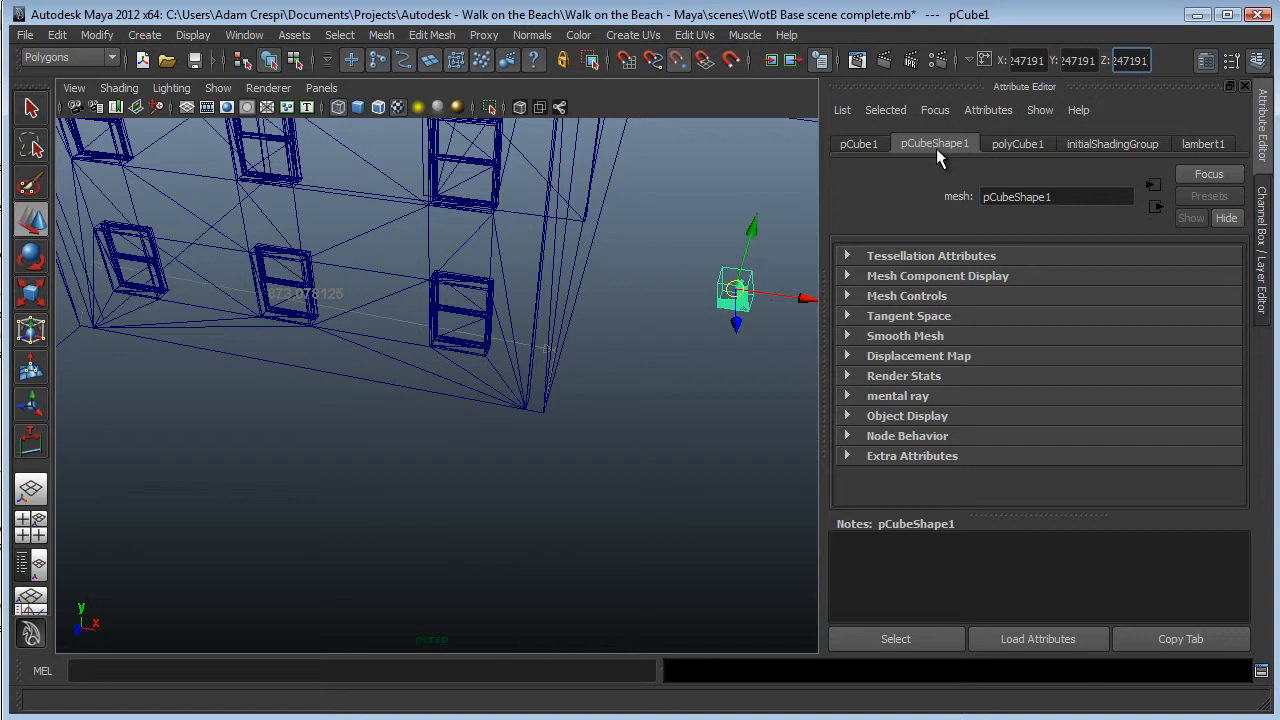
key("Return")
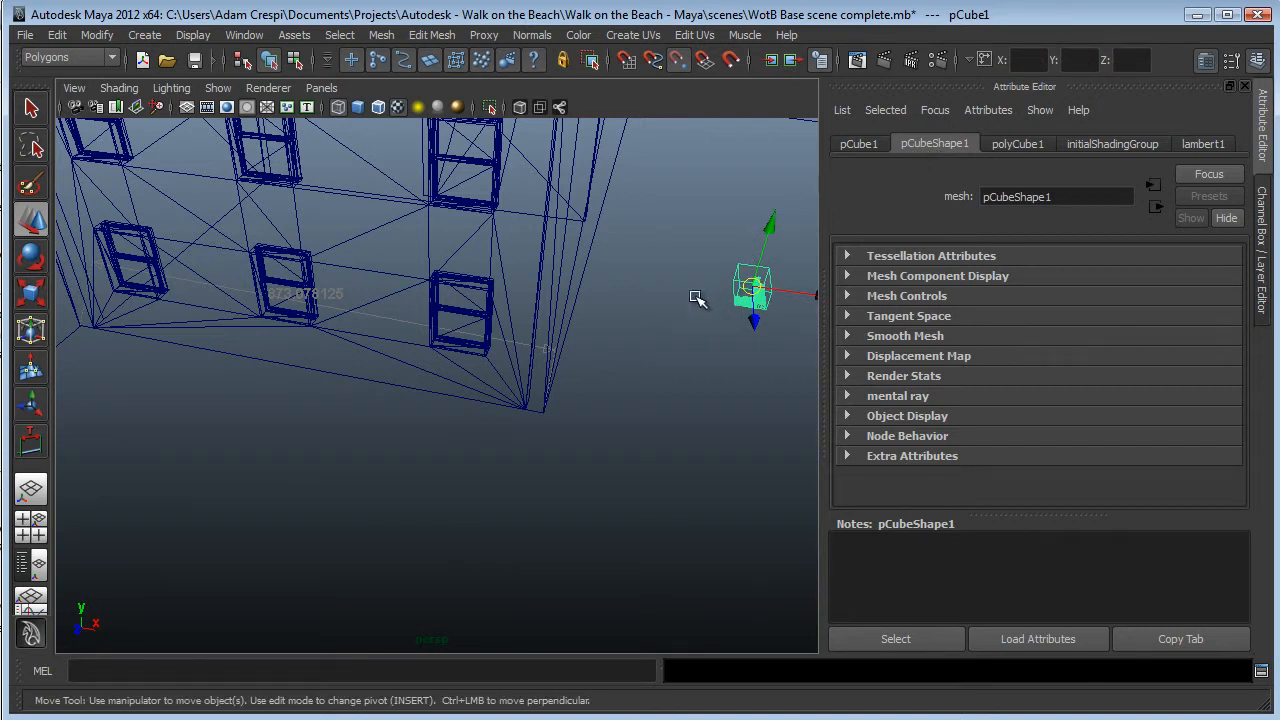
- Scale the sculpture relatively by the copied ratio in X, Y and Z with the Scale Tool
key("r")
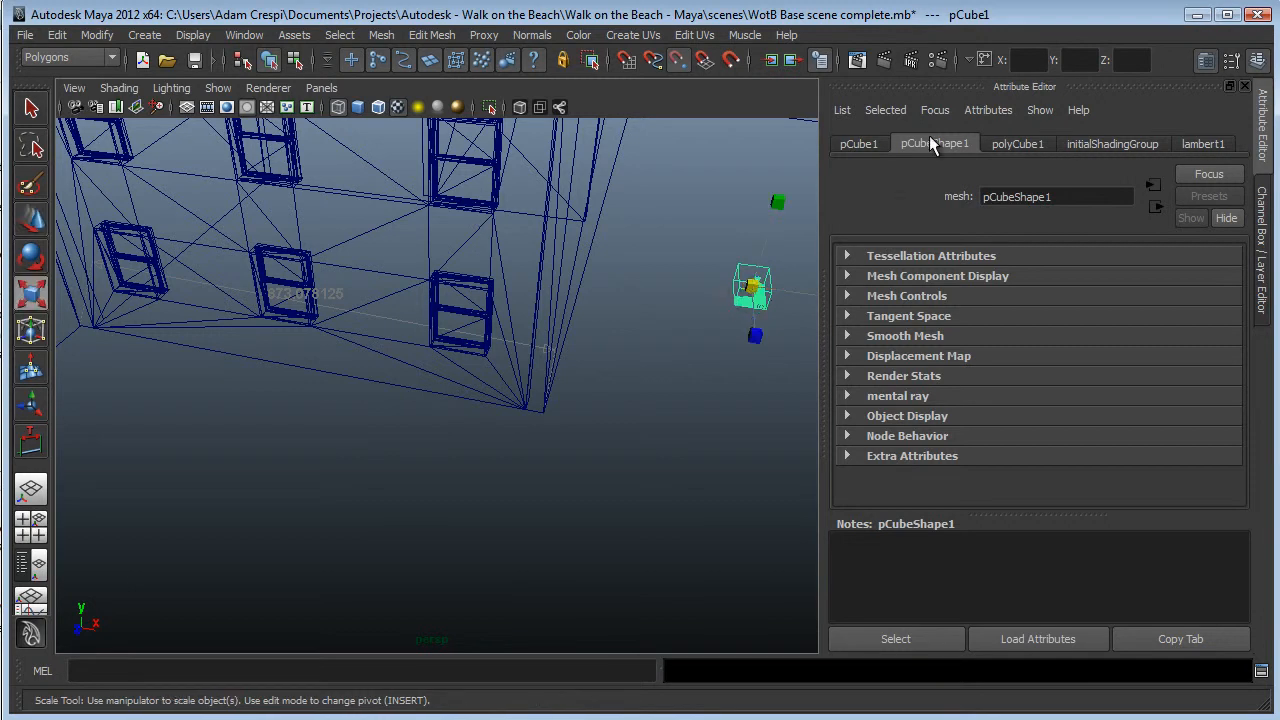
left_click(1020, 62)
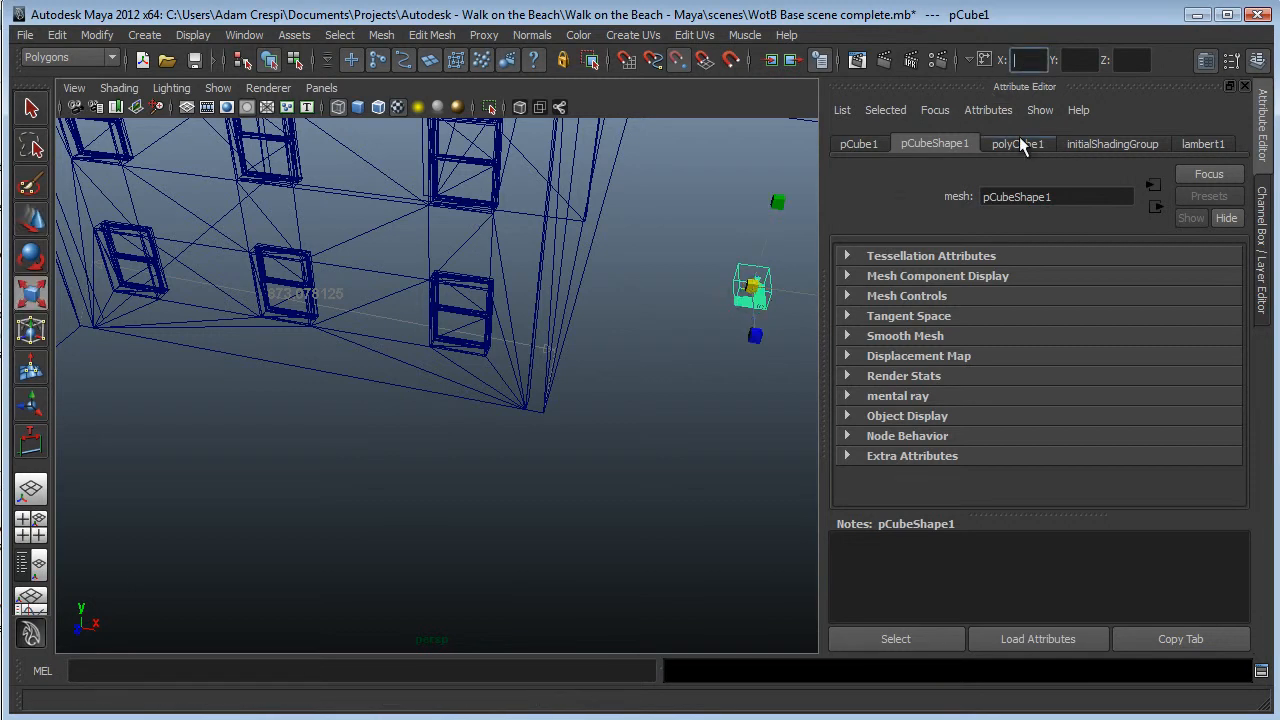
left_click(1080, 60)
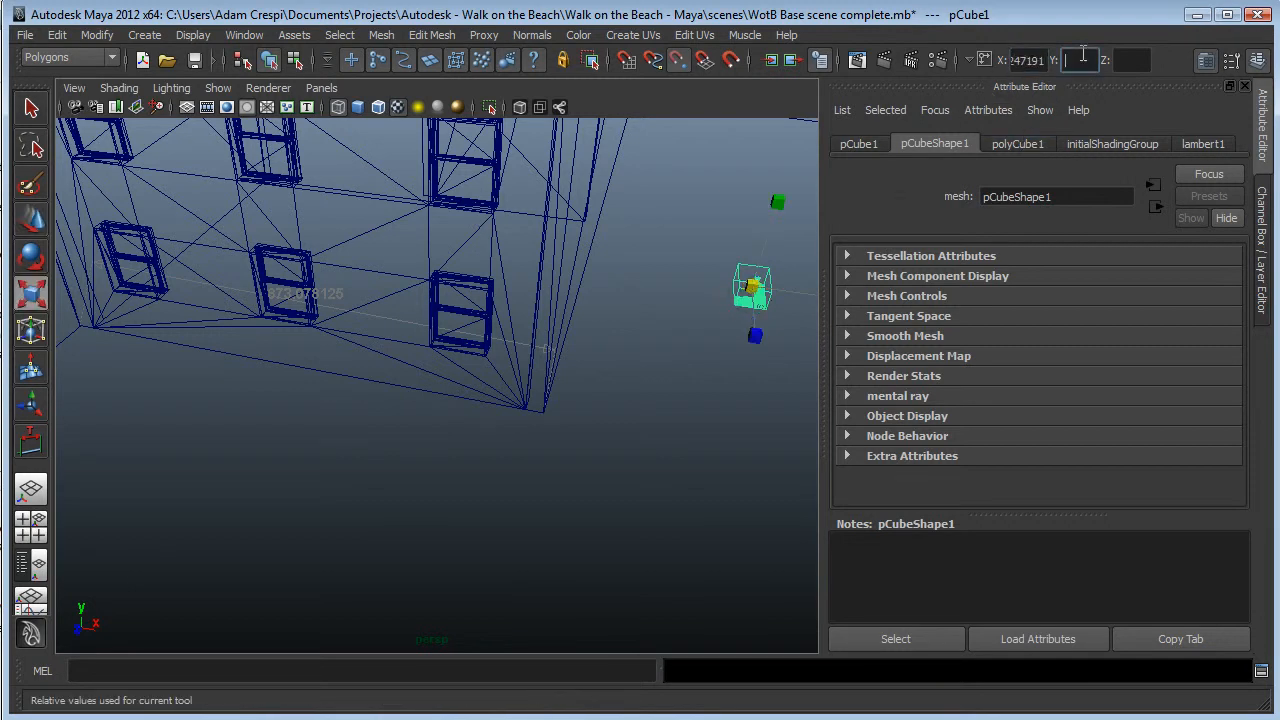
left_click(1138, 62)
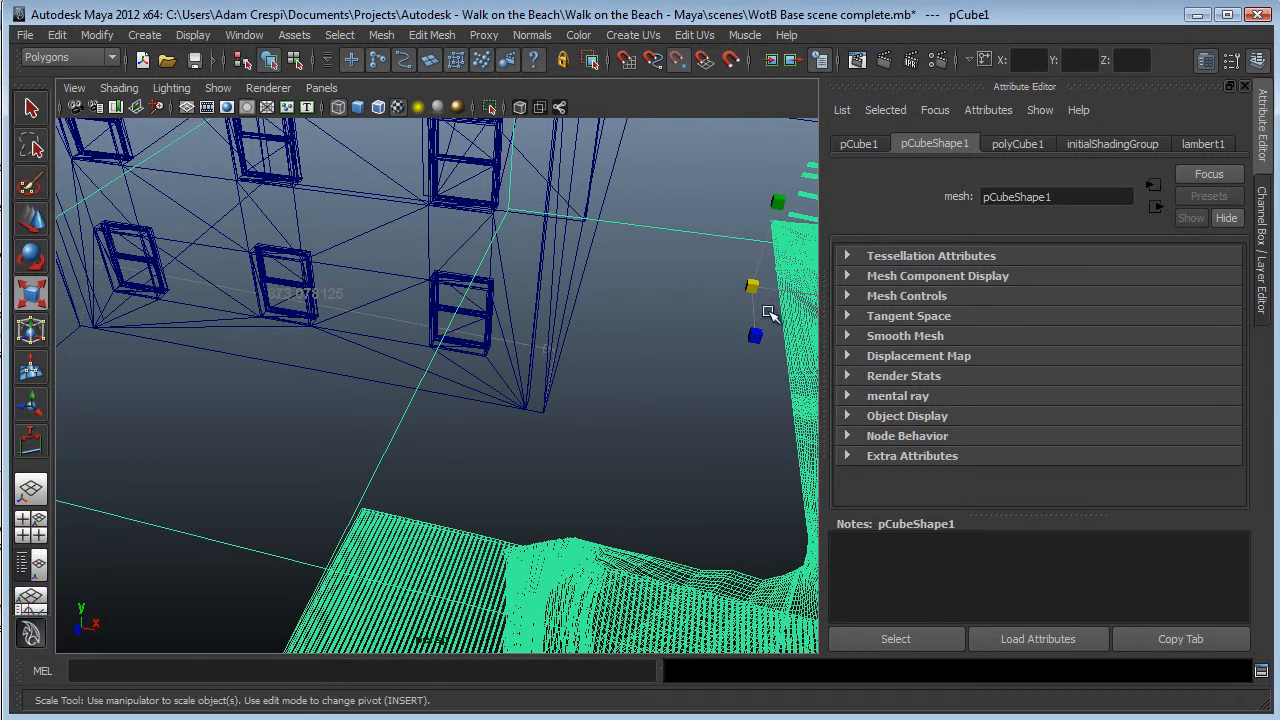
- Move the scaled sculpture in the top view until its inner corner fits against the building's lower outer corner
left_click_drag(588, 355, 565, 347, "alt")
scroll(565, 347, "down", 5)
key("space")
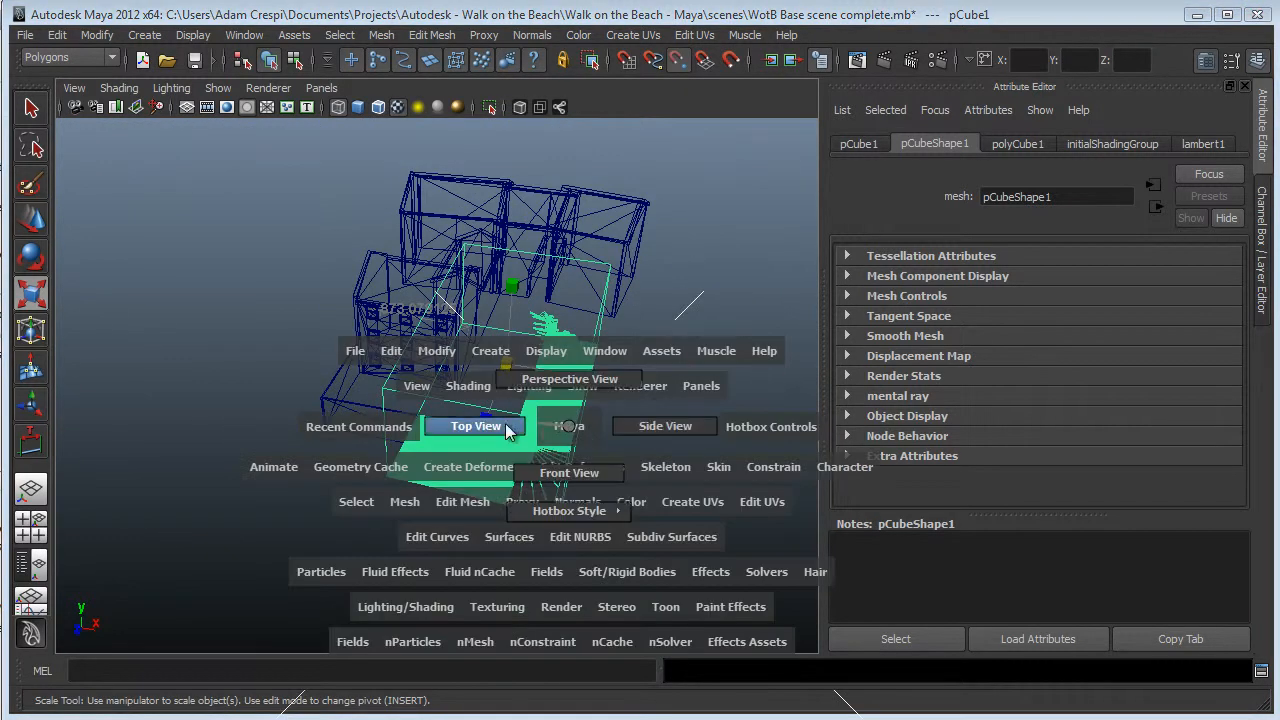
left_click(506, 428)
scroll(491, 417, "up", 5)
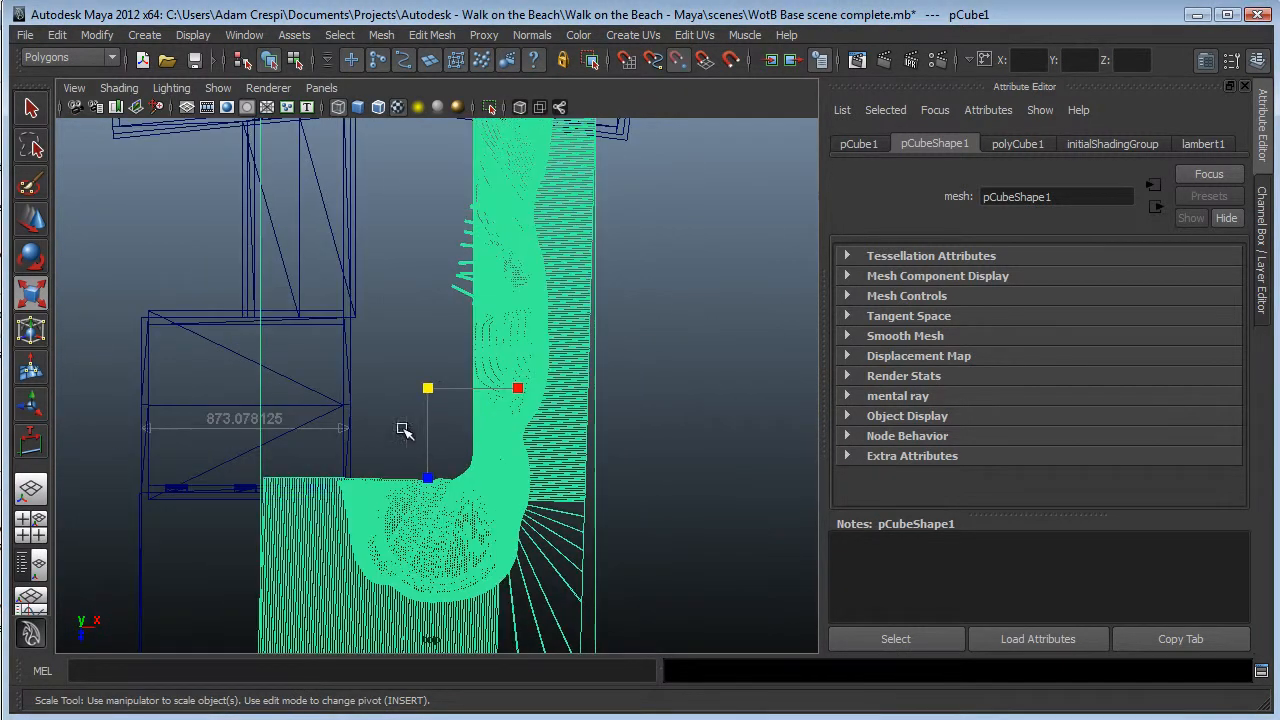
middle_click_drag(424, 444, 557, 236, "alt")
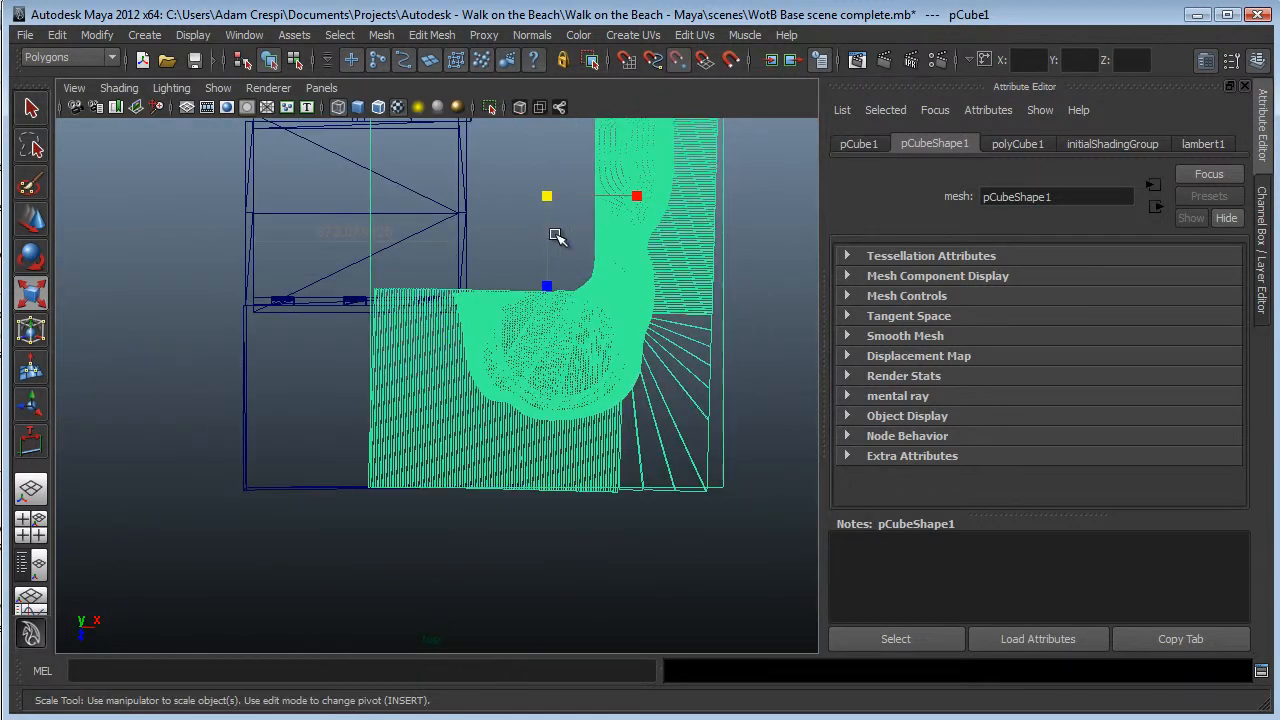
key("w")
left_click_drag(551, 195, 424, 219)
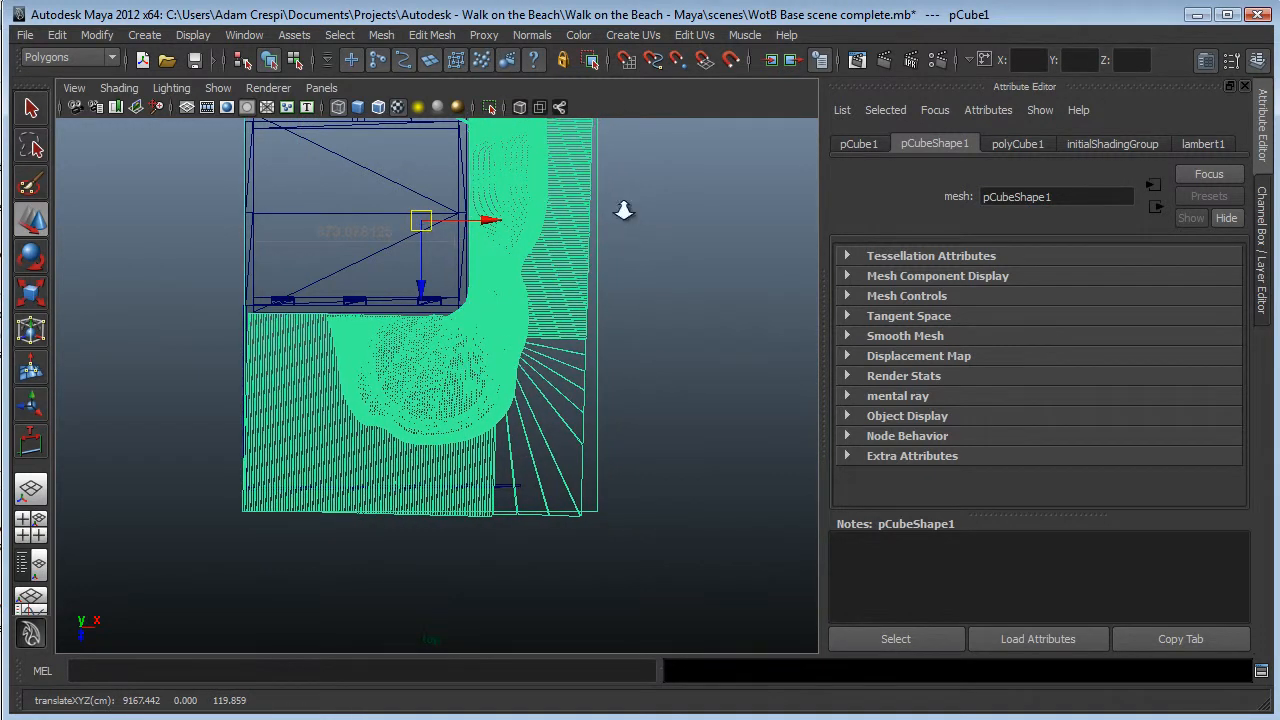
- Move the sculpture along X away from the building in the top view so its inner edge stands clear
scroll(628, 214, "up", 2)
middle_click_drag(628, 214, 594, 414, "alt")
scroll(600, 412, "up", 1)
scroll(572, 371, "down", 4)
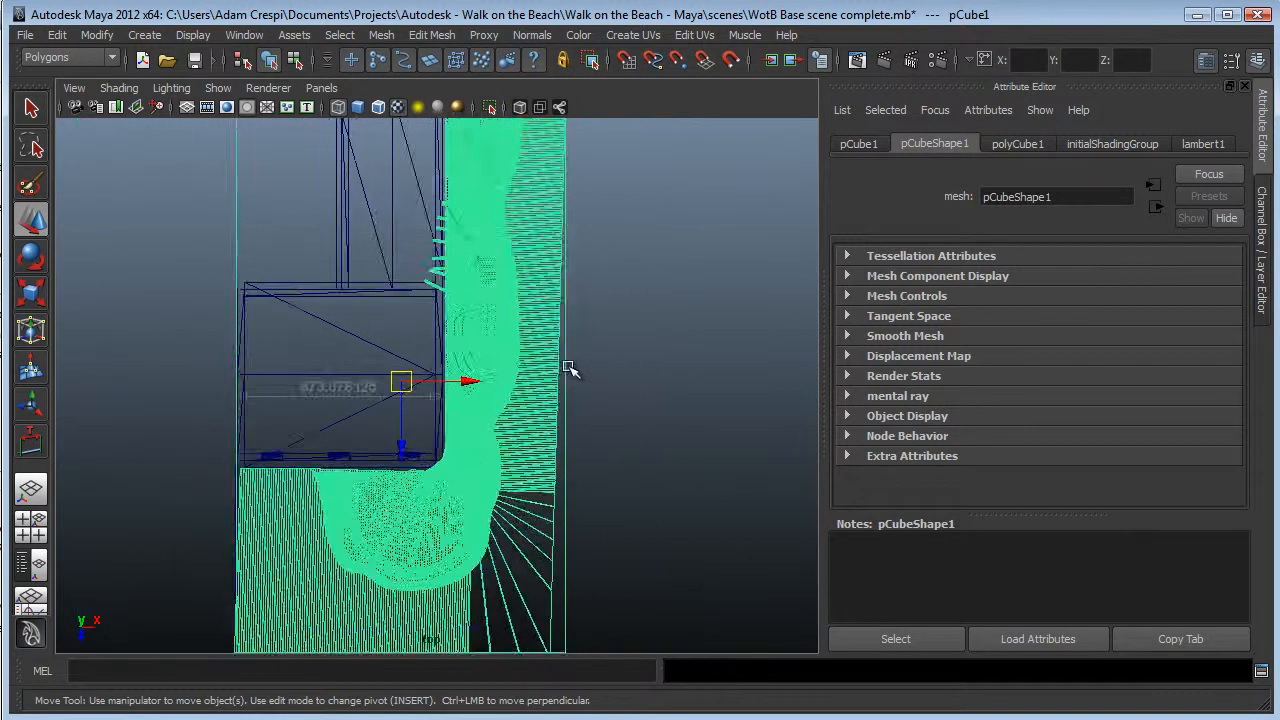
scroll(467, 213, "up", 3)
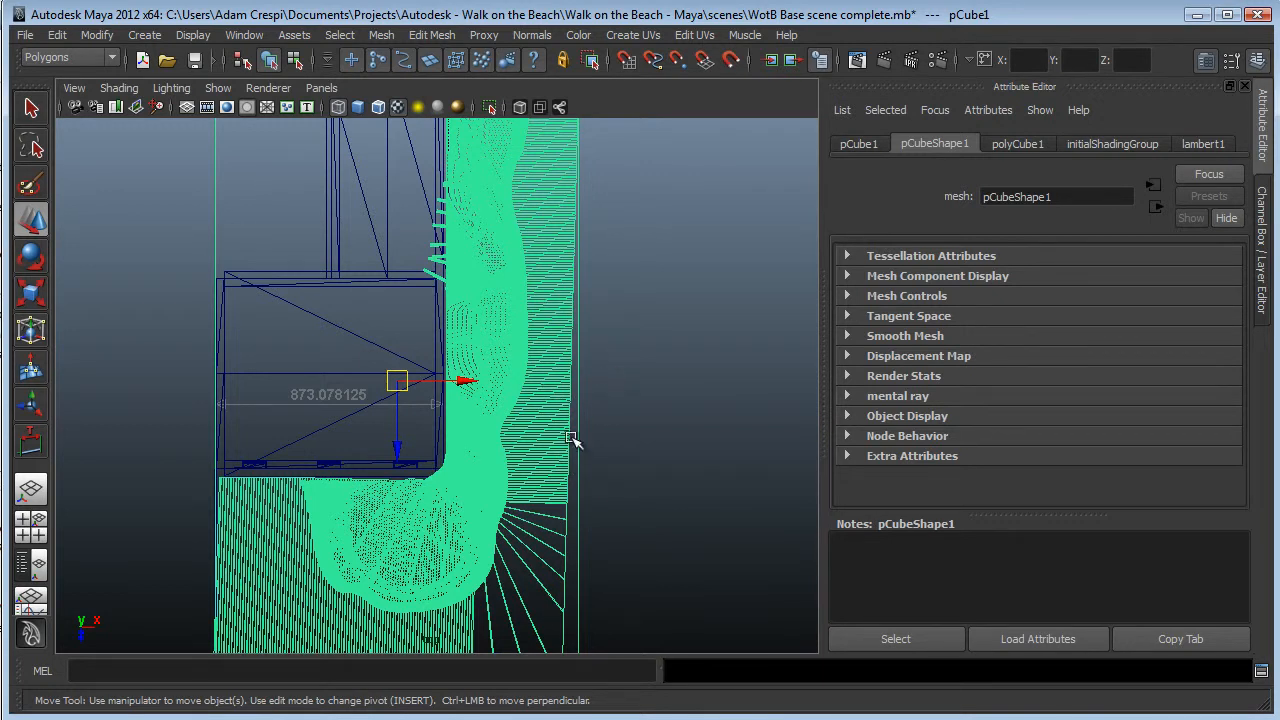
left_click_drag(460, 377, 600, 378)
- Turn on curve snapping and shift the sculpture's pivot along X to its straight inner edge
scroll(594, 371, "up", 3)
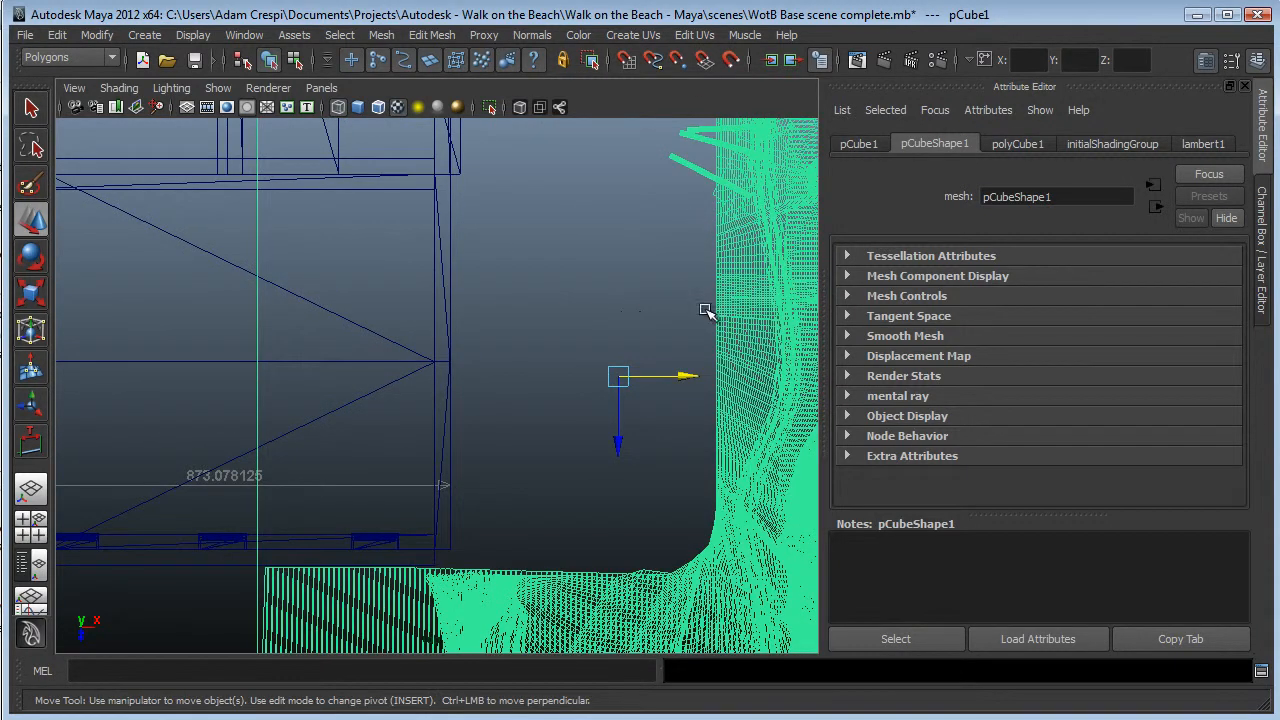
scroll(728, 345, "up", 3)
middle_click_drag(740, 400, 36, 364, "alt")
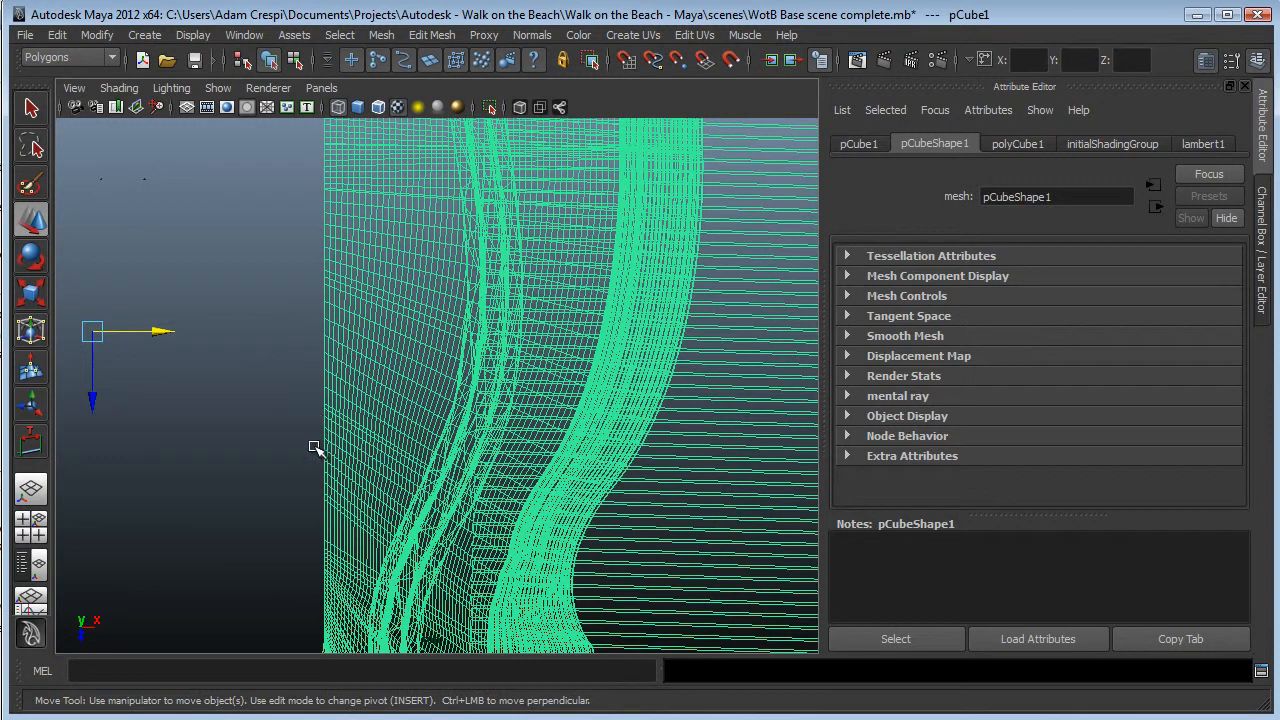
scroll(312, 180, "down", 5)
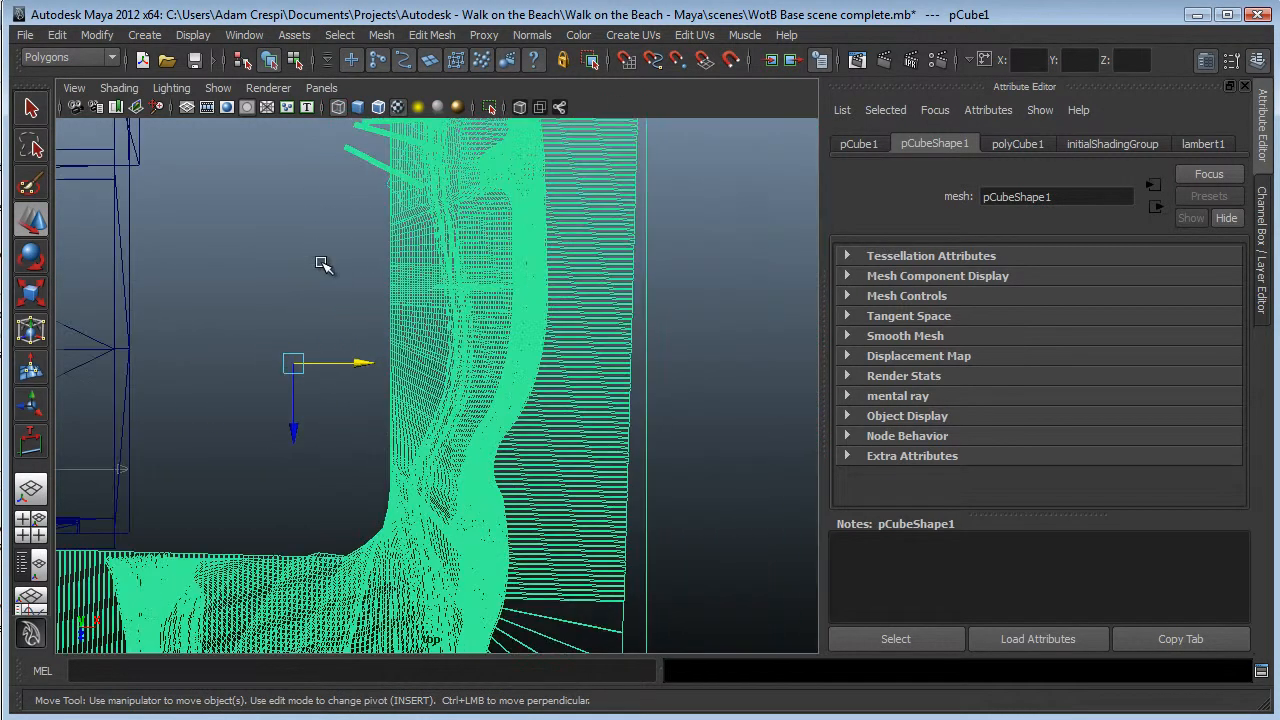
scroll(320, 267, "down", 3)
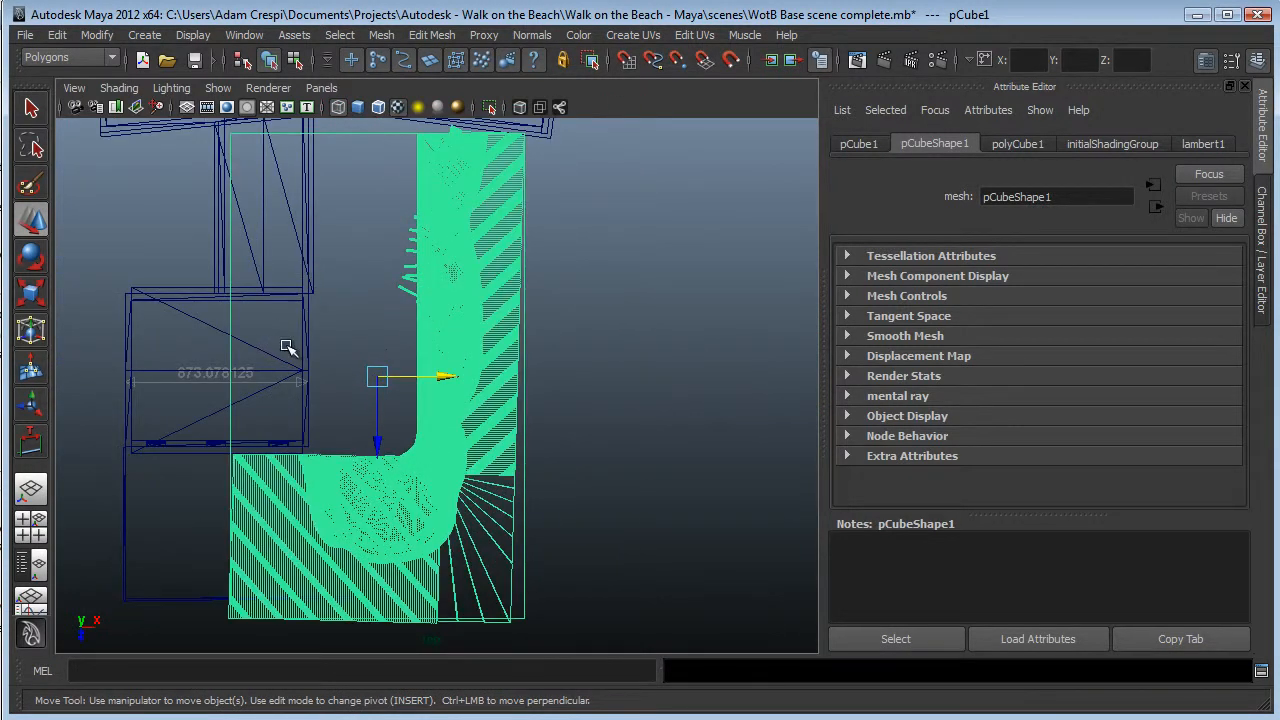
scroll(308, 442, "up", 2)
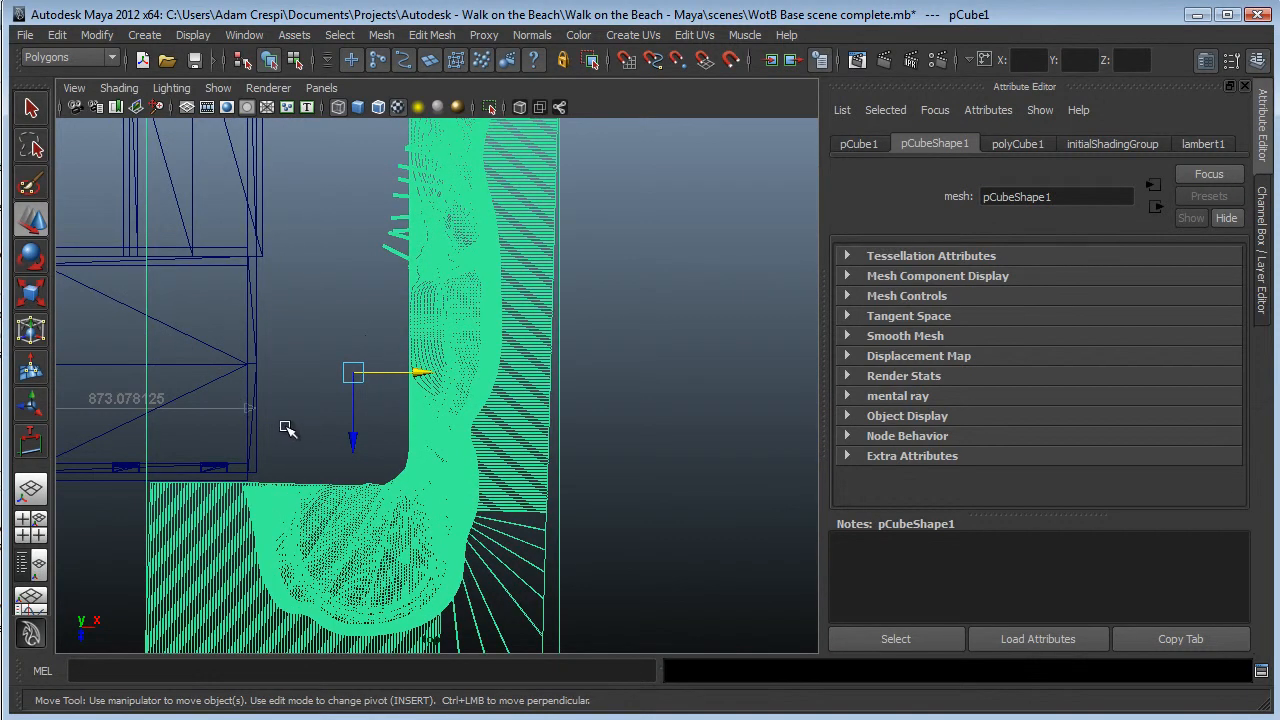
scroll(494, 306, "up", 3)
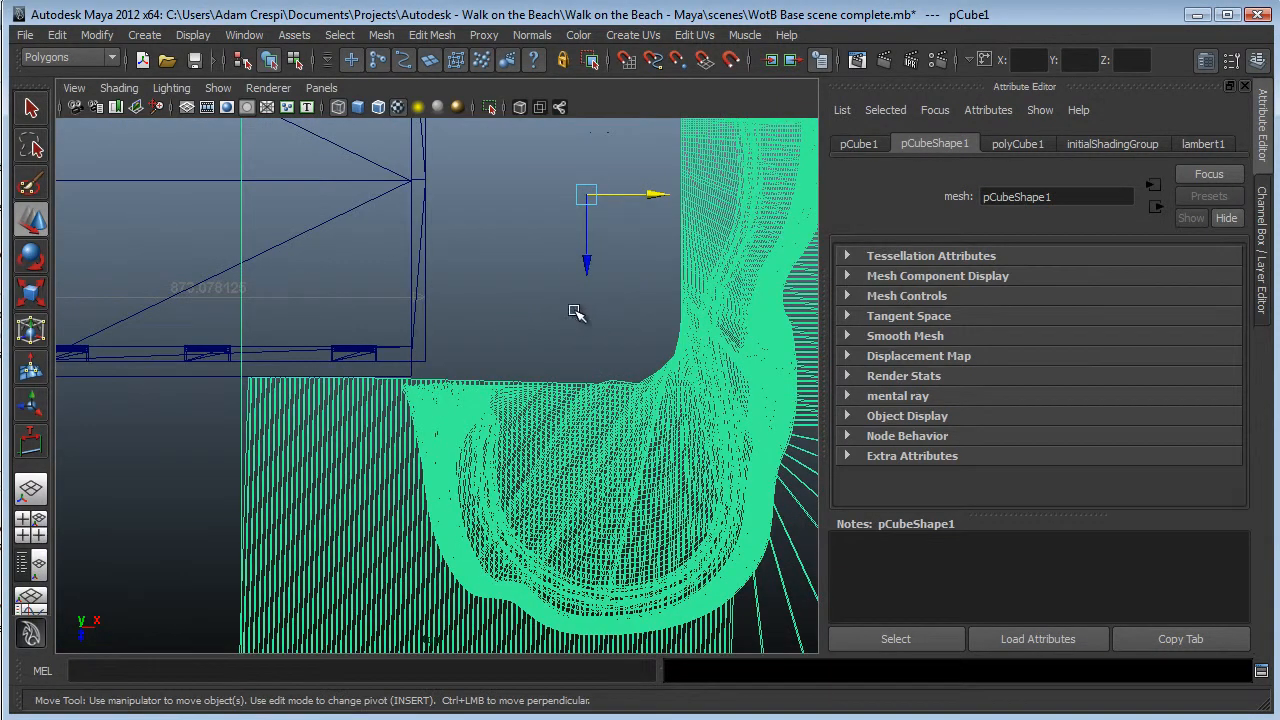
left_click(652, 62)
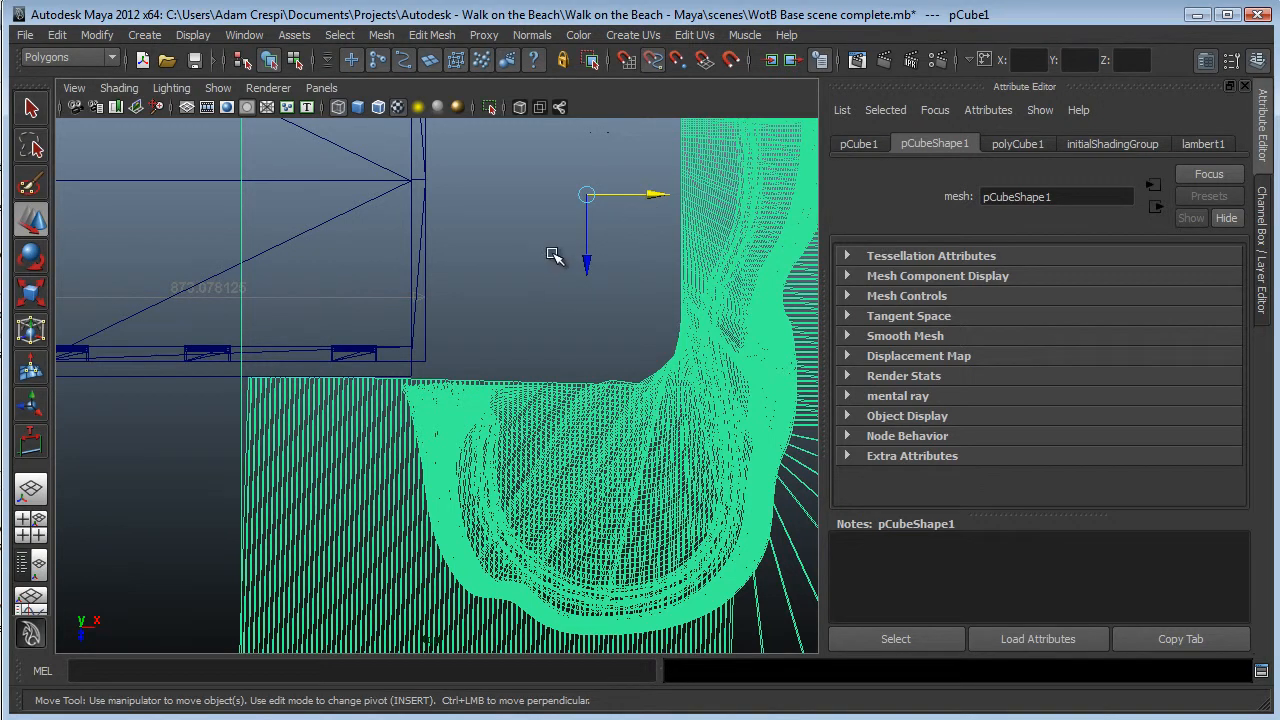
key("Insert")
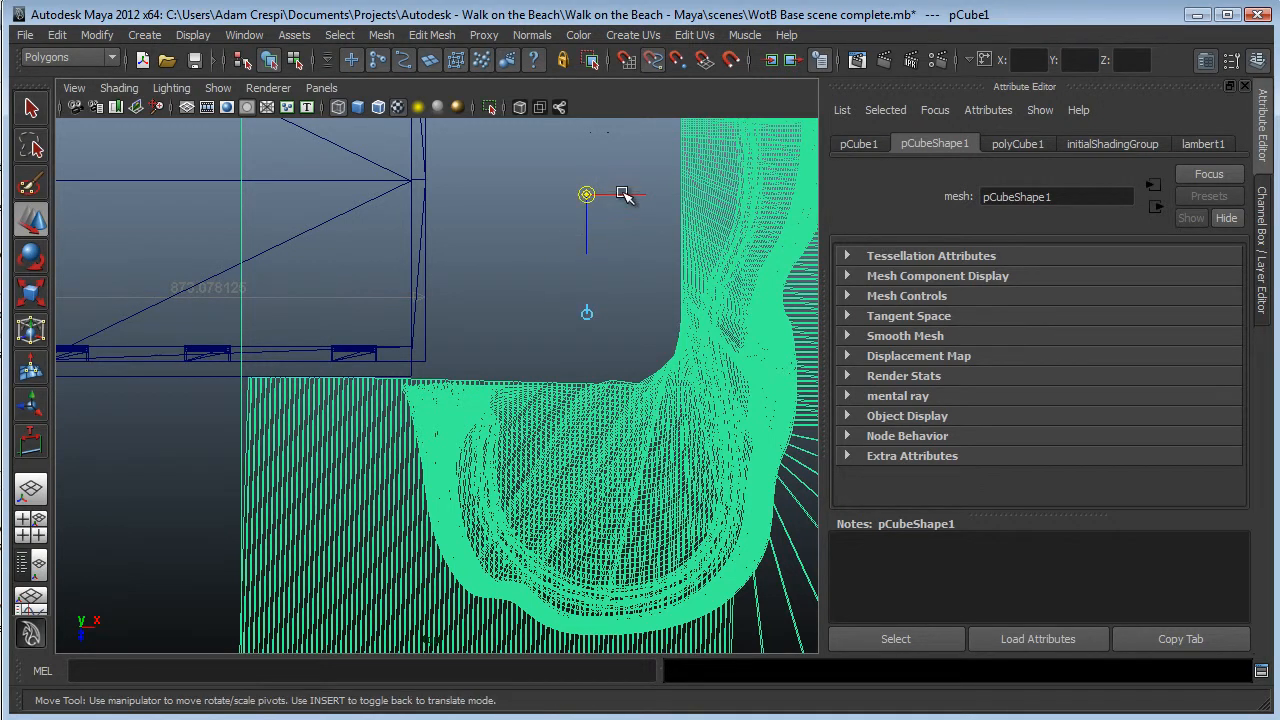
left_click_drag(622, 195, 716, 197)
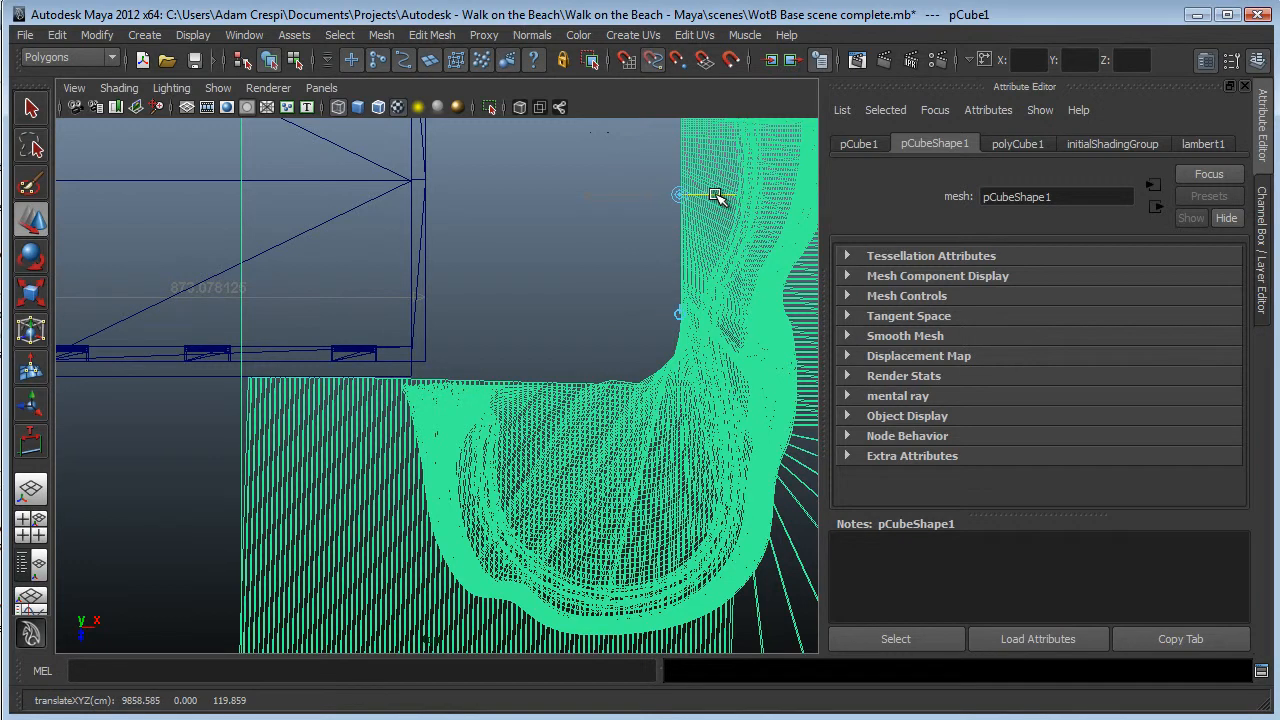
key("Insert")
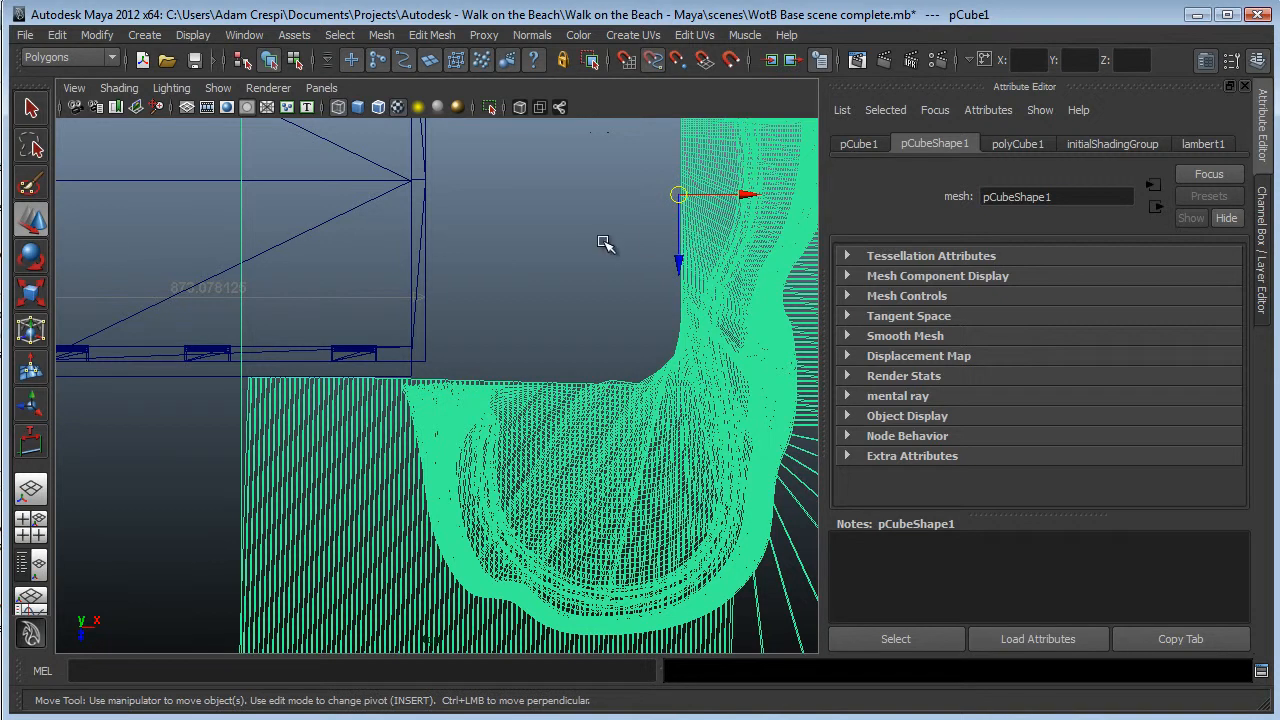
- Realign the sculpture's pivot along X with its straight inner edge, with curve snapping off
key("v")
key("Insert")
left_click_drag(729, 195, 691, 209)
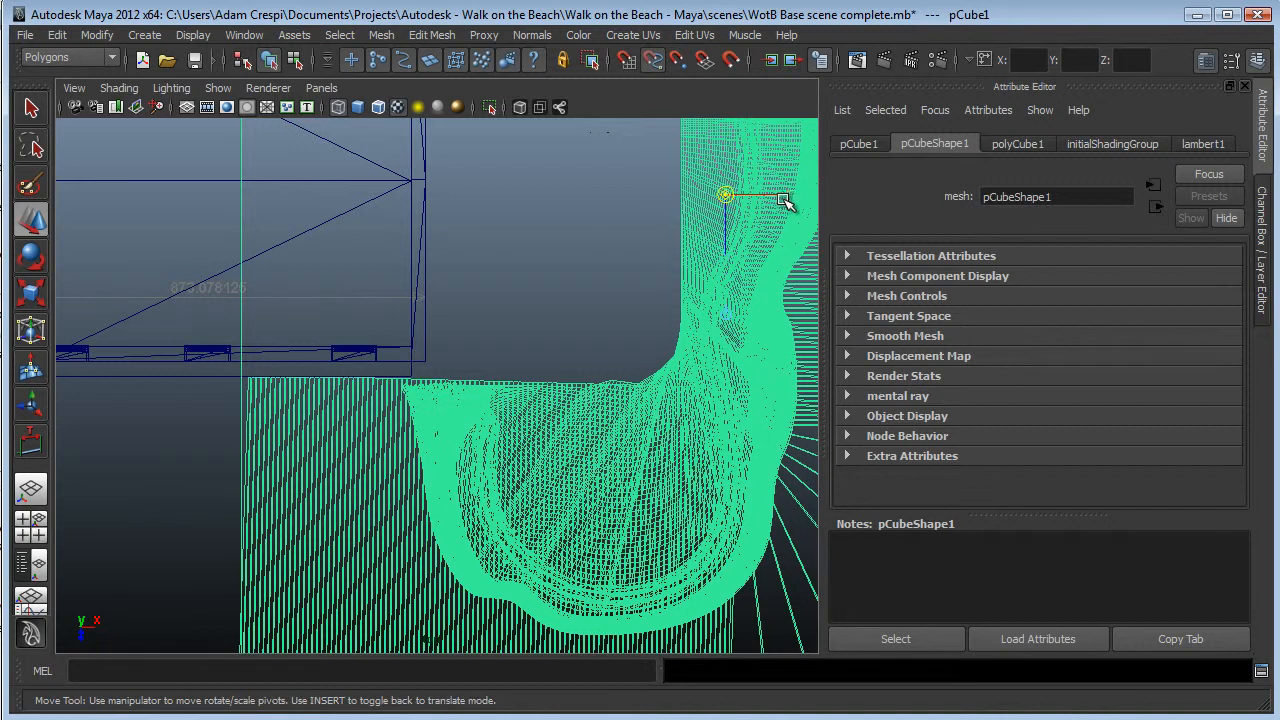
key("Insert")
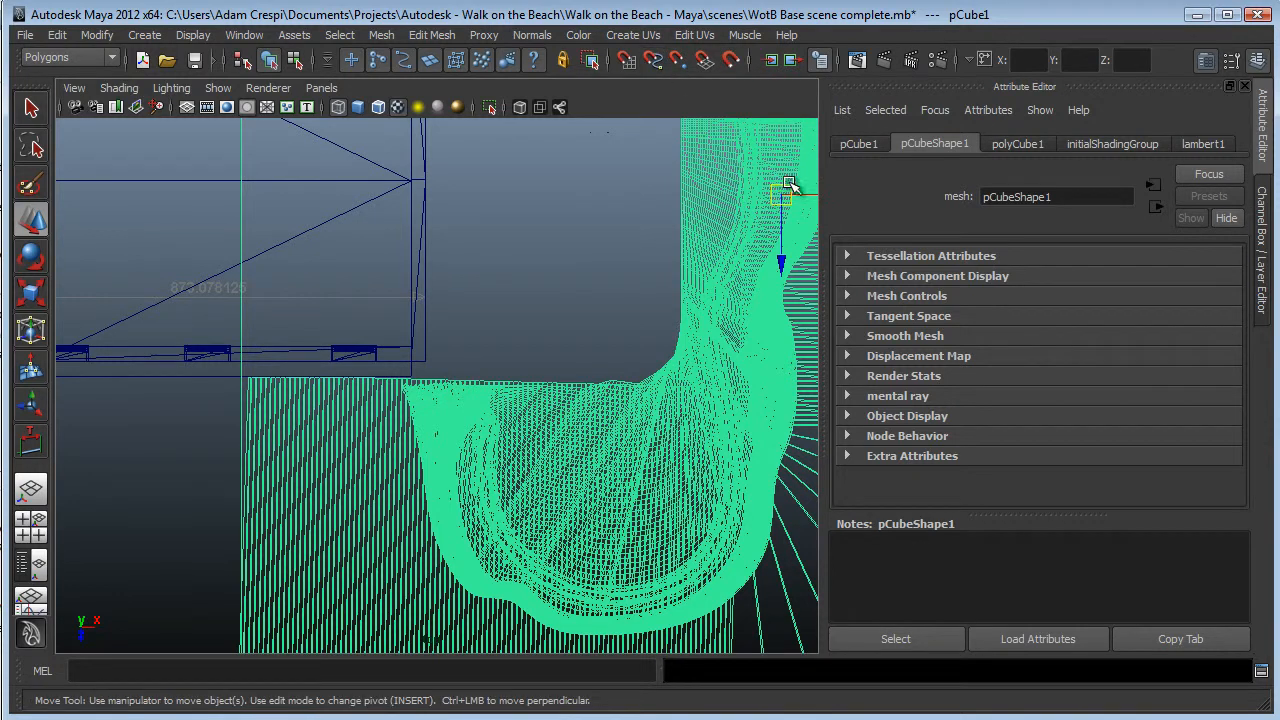
key("Insert")
left_click_drag(806, 196, 706, 217)
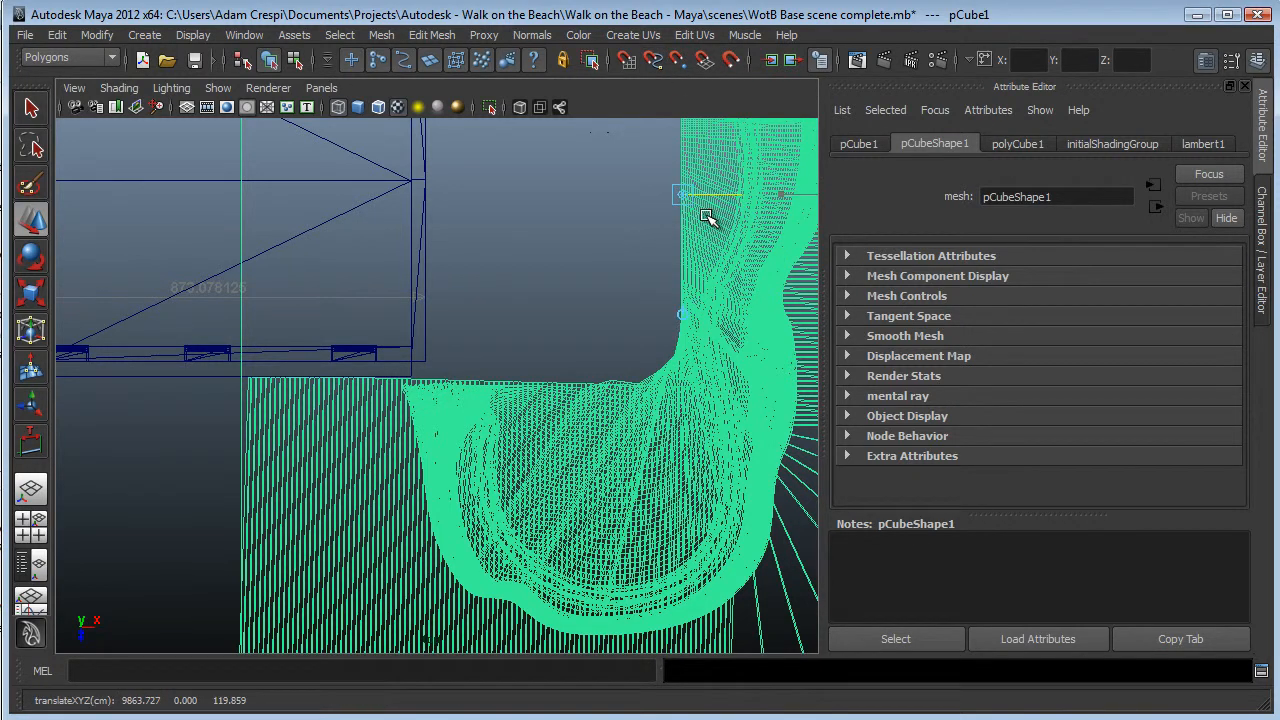
key("Insert")
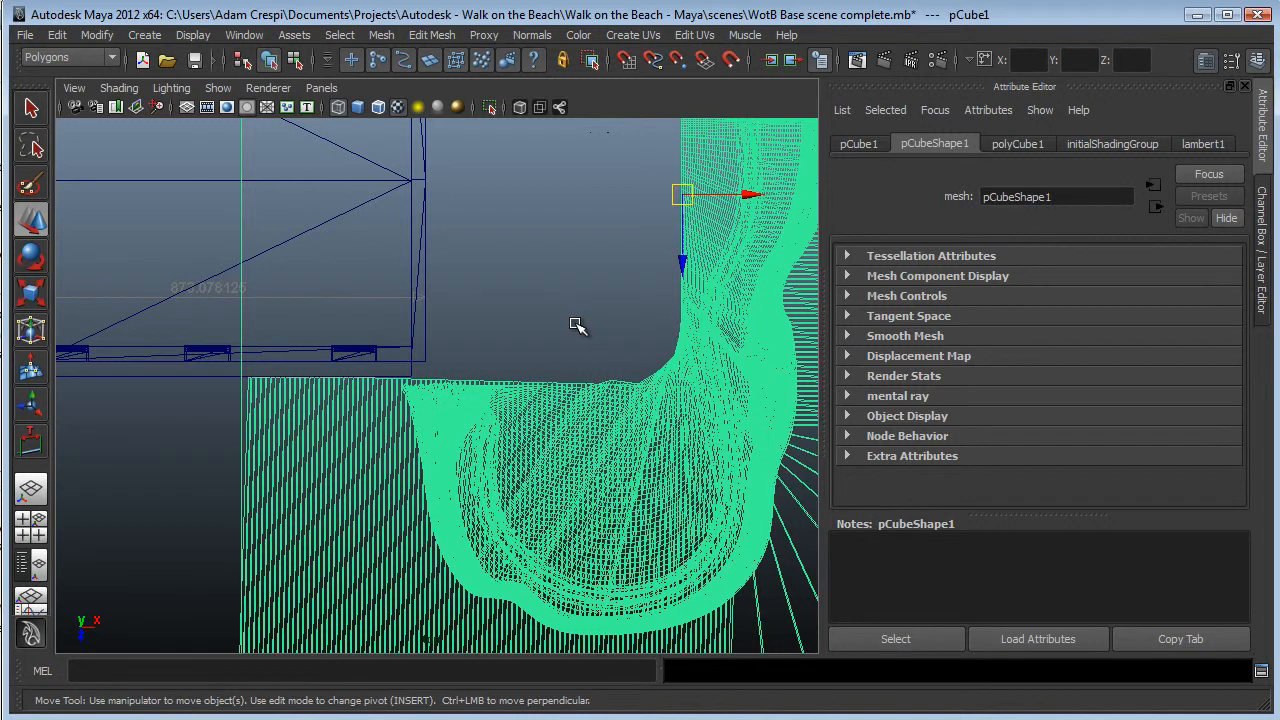
- Move the sculpture back along X until its inner edge meets the building's outer side wall
scroll(580, 320, "down", 5)
left_click_drag(622, 290, 503, 297)
scroll(440, 297, "up", 3)
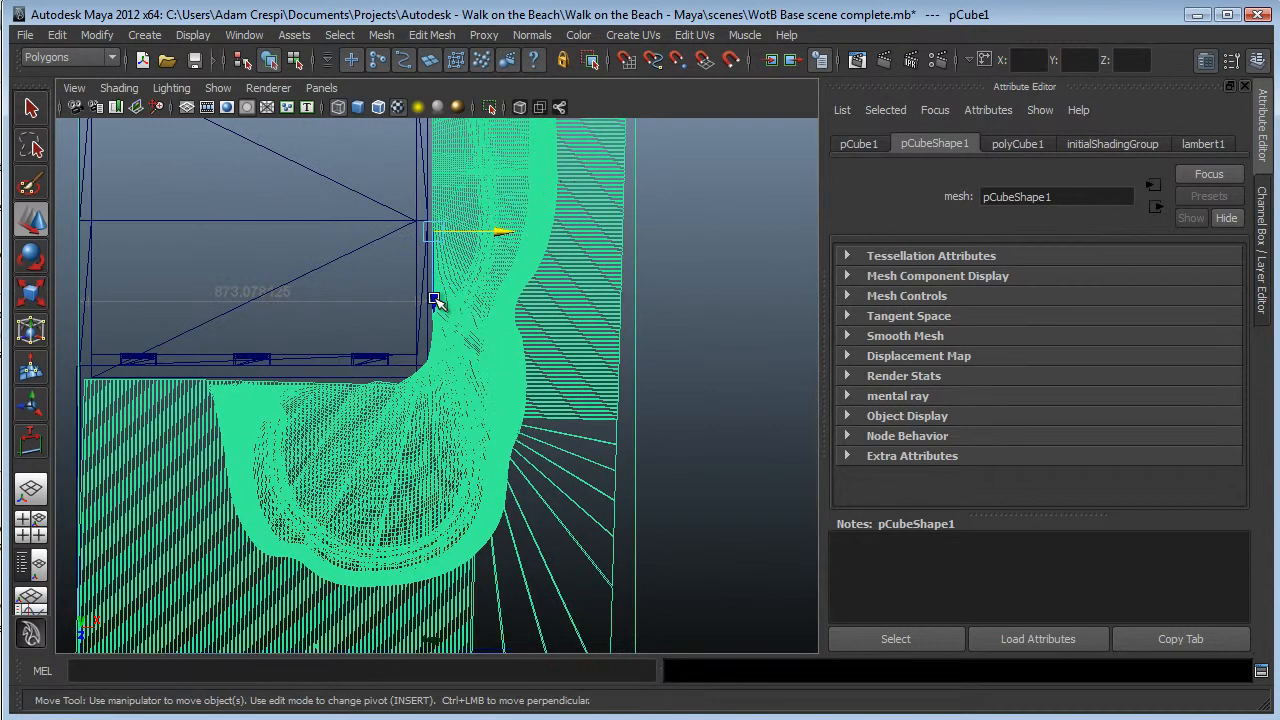
scroll(414, 297, "up", 3)
- Raise the sculpture vertically in the perspective view until its ground surface reaches the base of the building
key("space")
mouse_move(600, 337)
left_mouse_down()
mouse_move(600, 322)
mouse_move(614, 341)
left_mouse_up()
left_click_drag(554, 483, 426, 436, "alt")
scroll(426, 404, "up", 4)
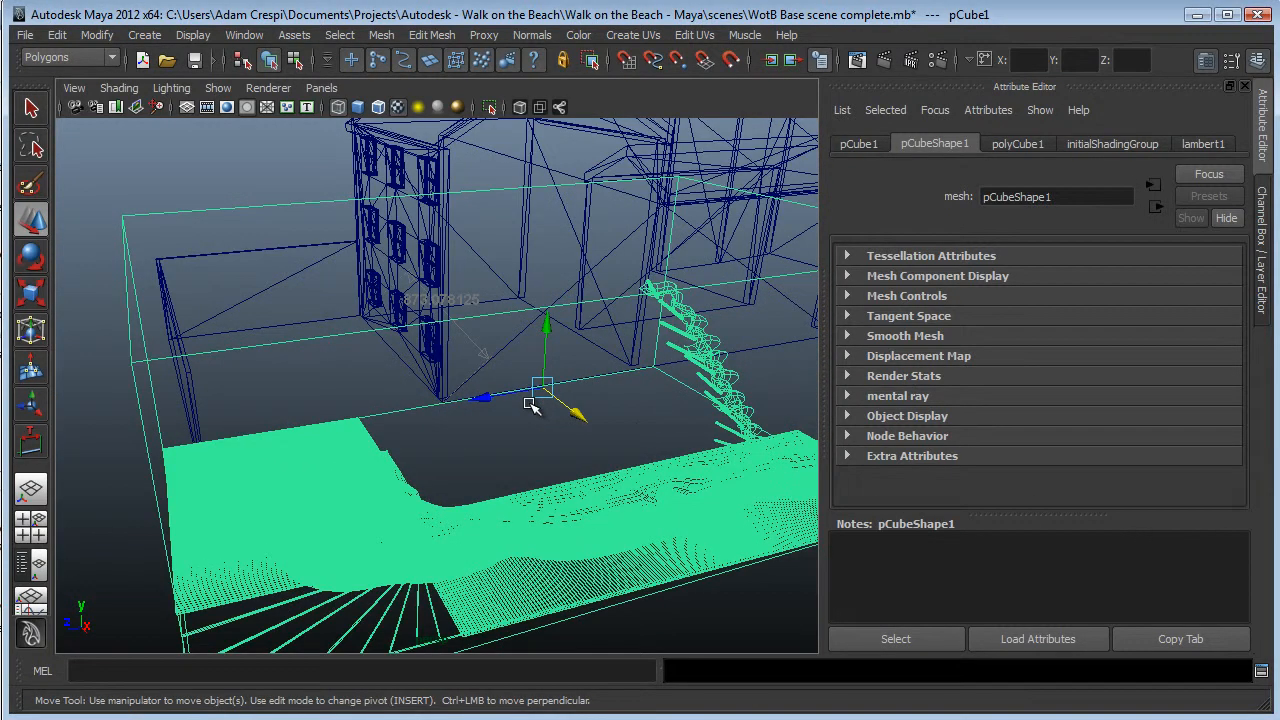
left_click_drag(549, 322, 561, 196)
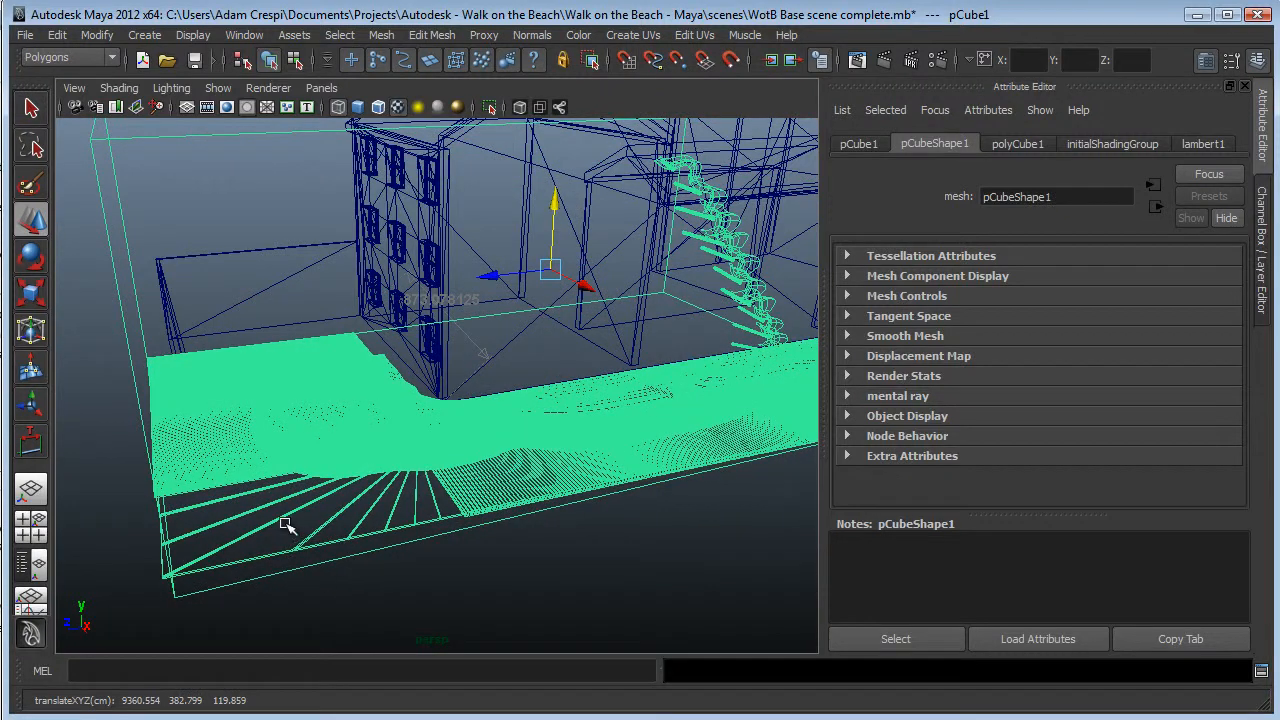
left_click_drag(556, 229, 510, 380)
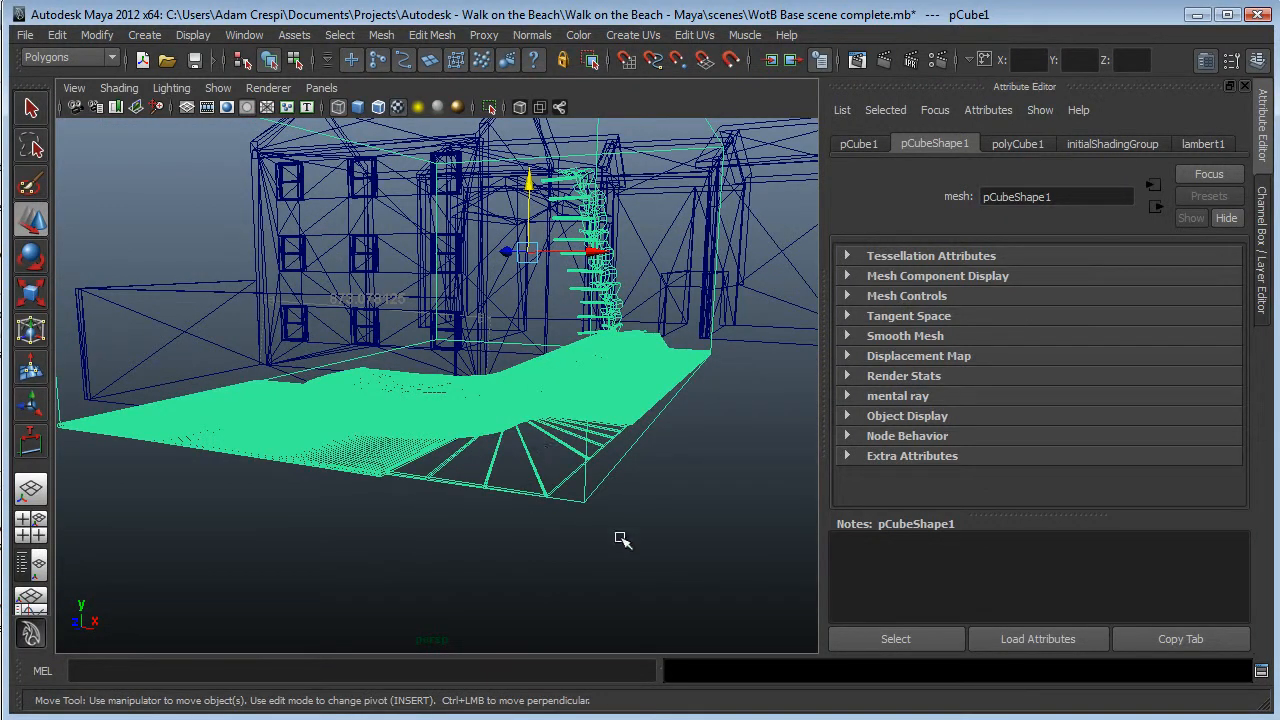
- Display the perspective view smooth-shaded with X-Ray turned on
key("5")
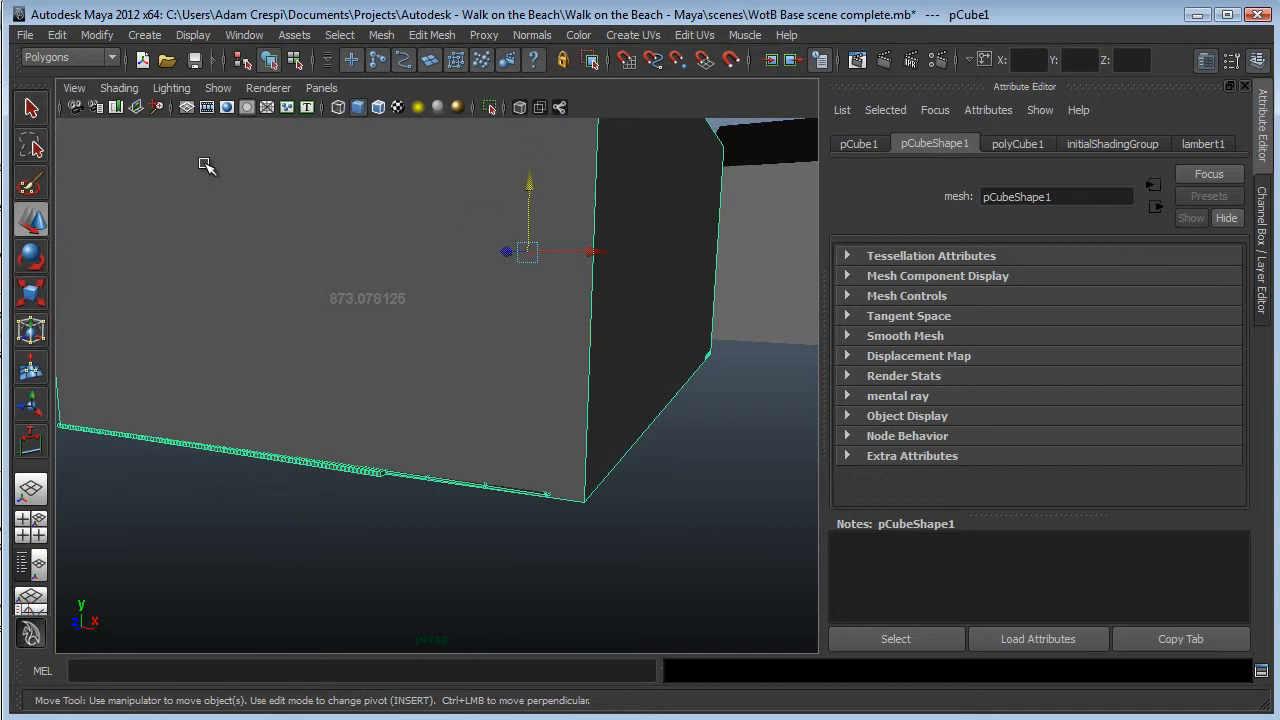
left_click(119, 88)
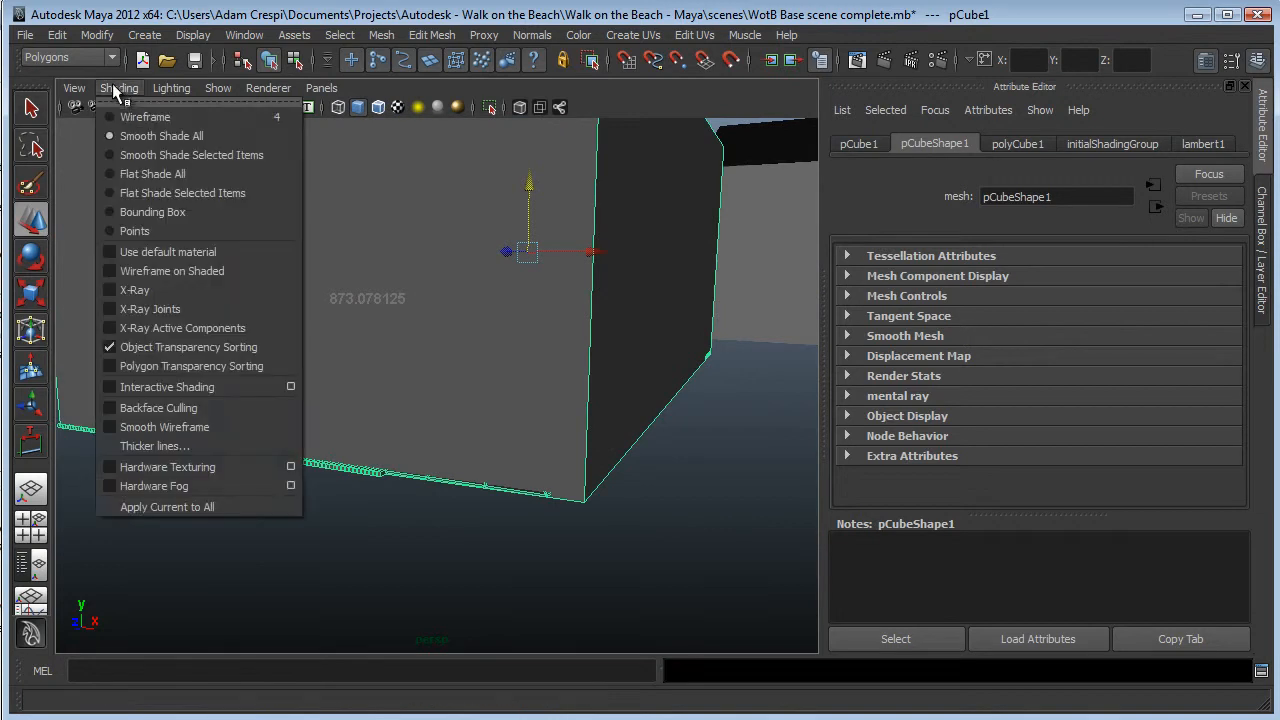
left_click(140, 290)
left_click_drag(701, 478, 589, 503, "alt")
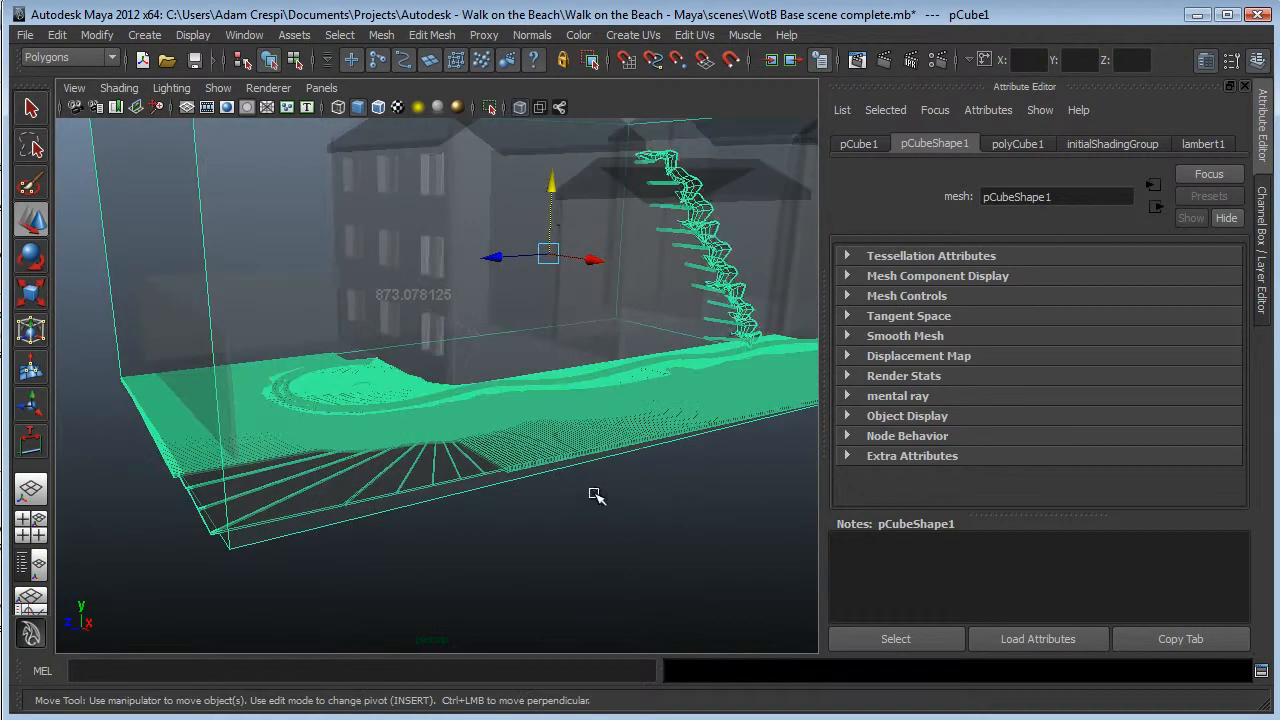
- Raise the sculpture slightly more and check its fit around the building's base from several angles
left_click_drag(550, 208, 565, 185)
left_click_drag(443, 449, 517, 447, "alt")
left_click_drag(522, 560, 540, 503, "alt")
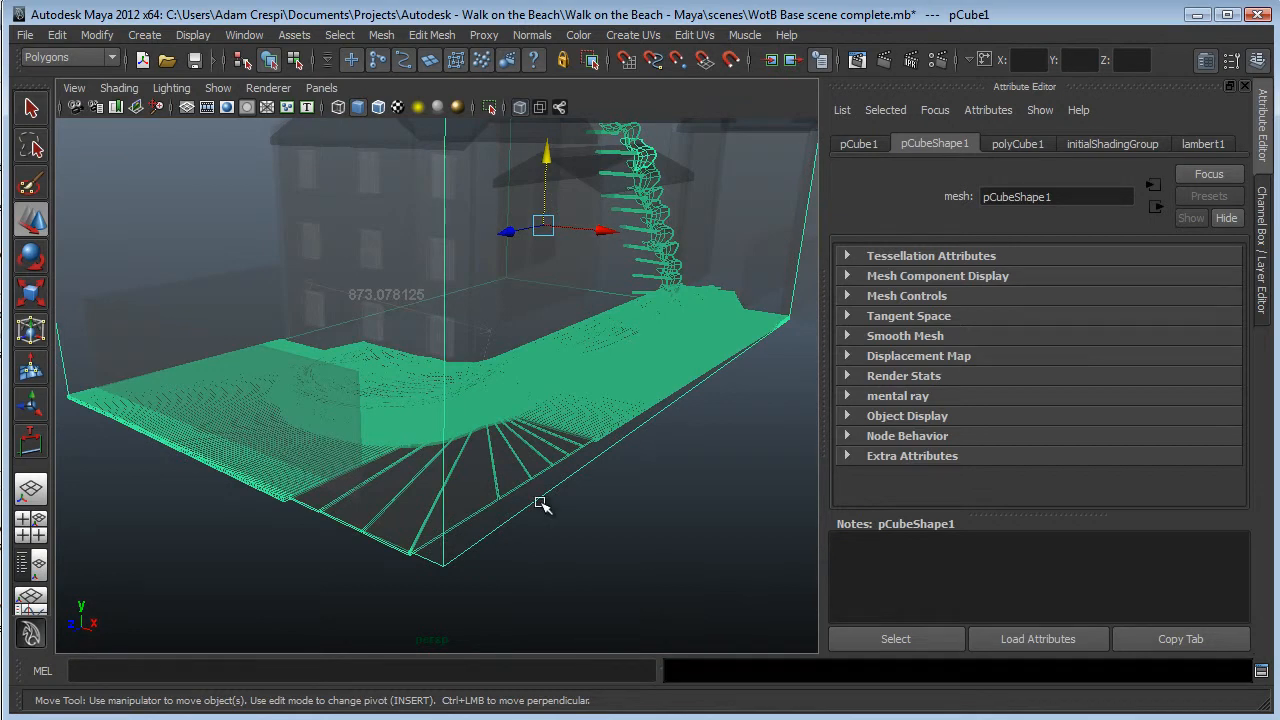
left_click_drag(631, 449, 661, 468, "alt")
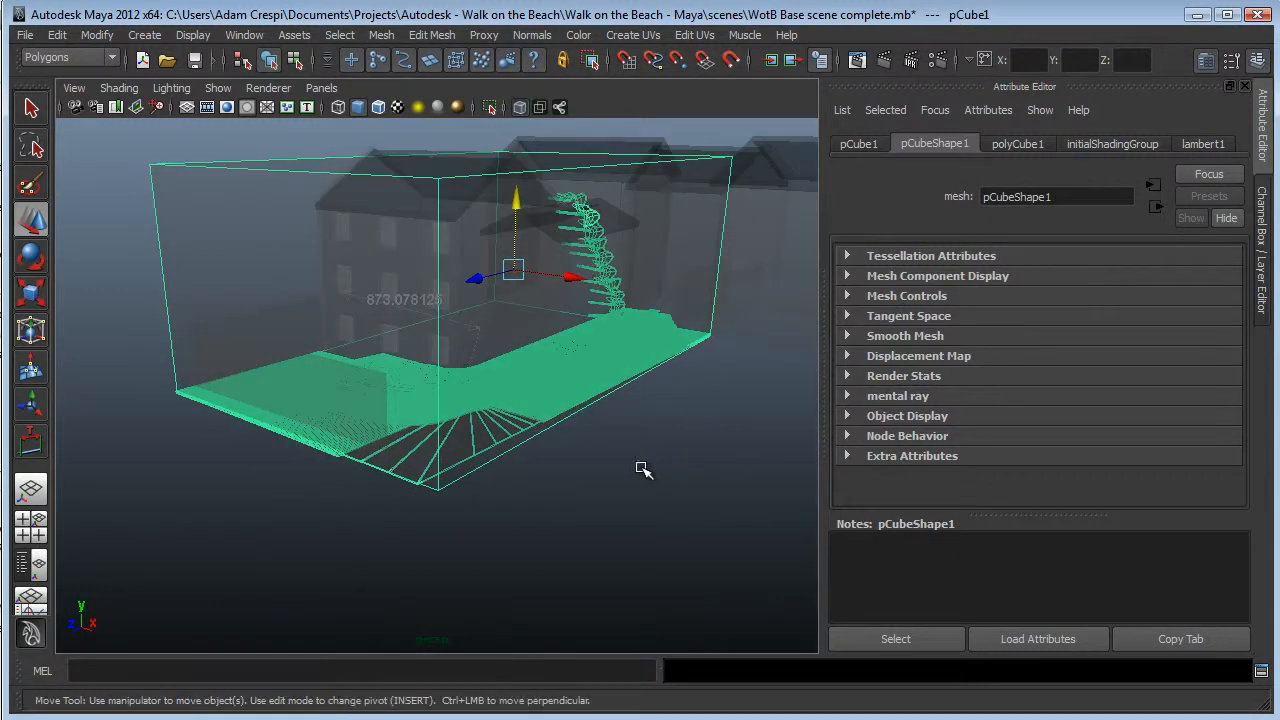
scroll(497, 424, "up", 3)
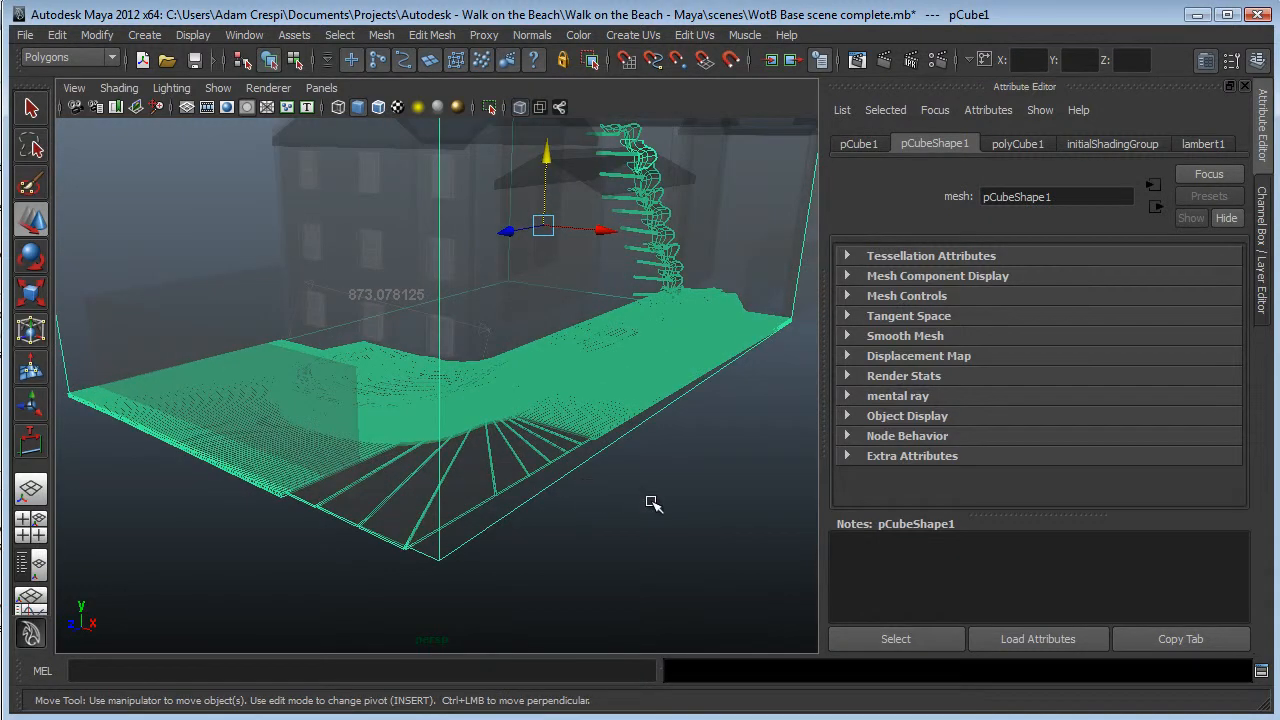
left_click_drag(630, 516, 553, 519, "alt")
left_click_drag(390, 521, 476, 530, "alt")
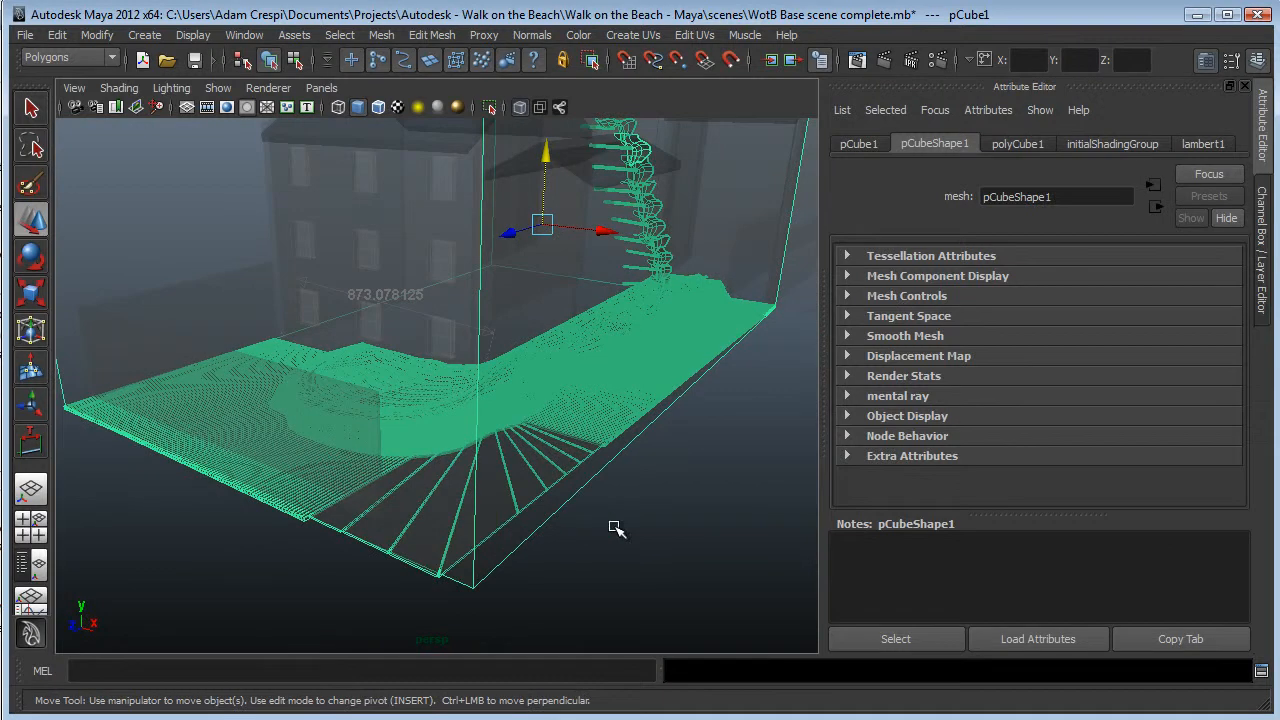